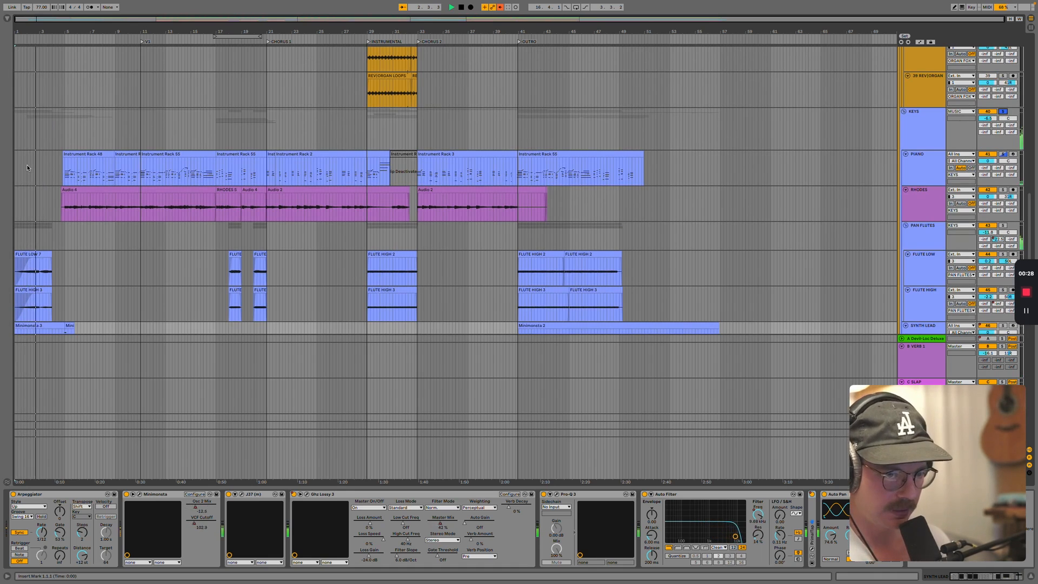
# Play the intro with the PAN FLUTES group soloed, and show the FLUTE LOW track's Envelope Follower mappings.
pyautogui.scroll(-5, 27, 167)
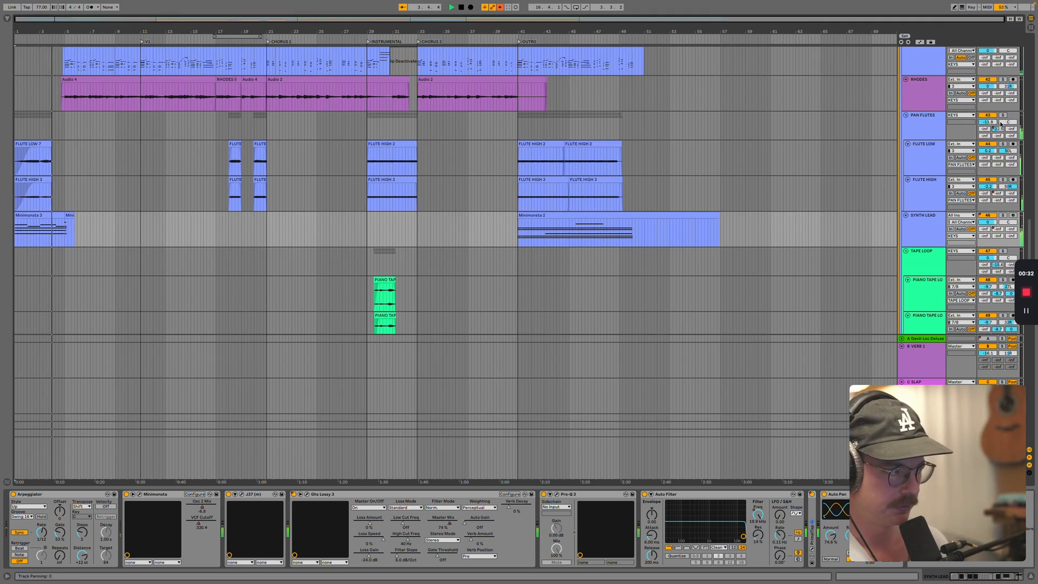
pyautogui.press('space')
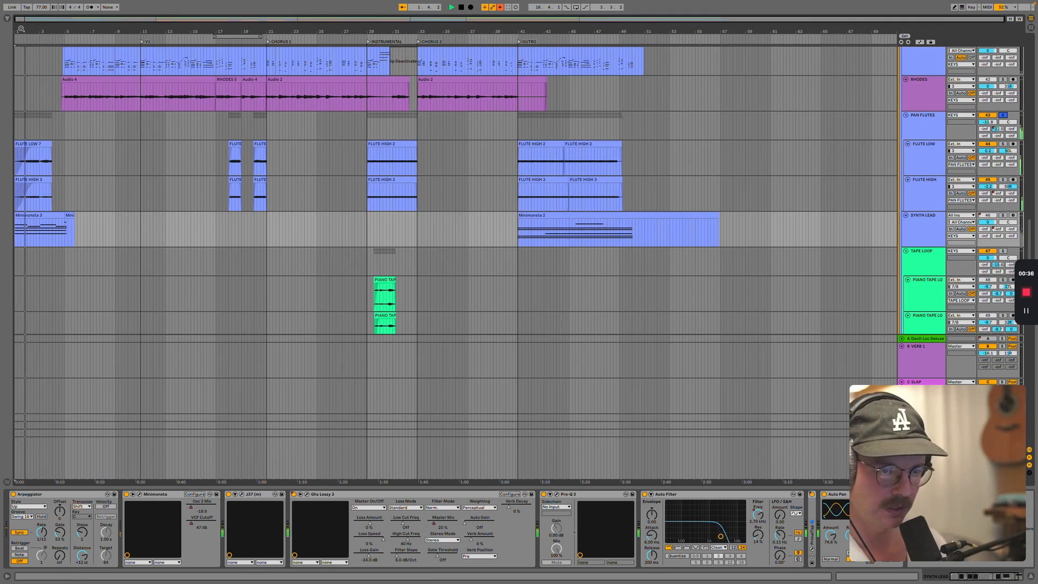
pyautogui.moveTo(22, 31); pyautogui.dragTo(23, 87)
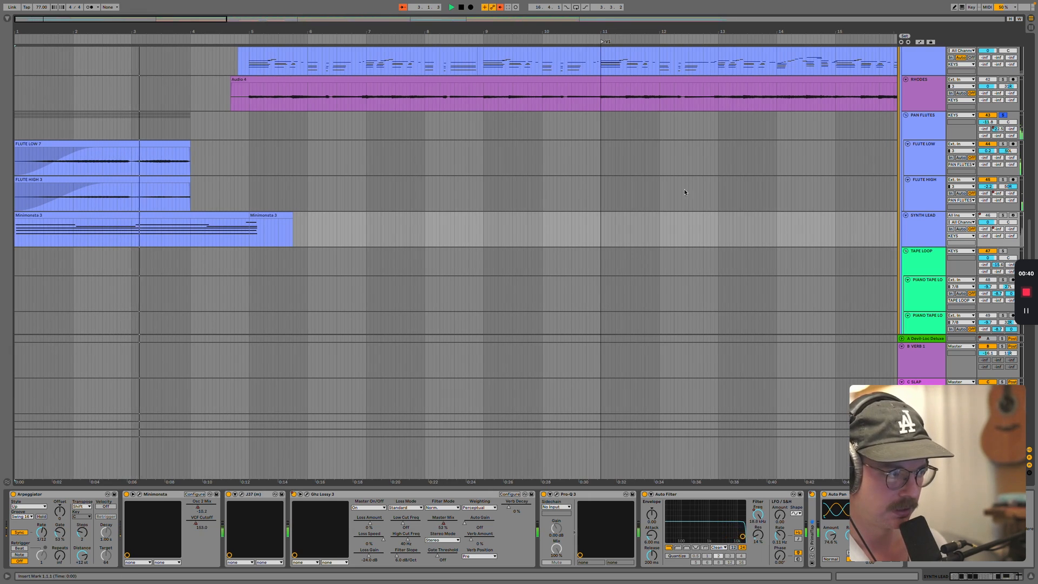
pyautogui.click(924, 151)
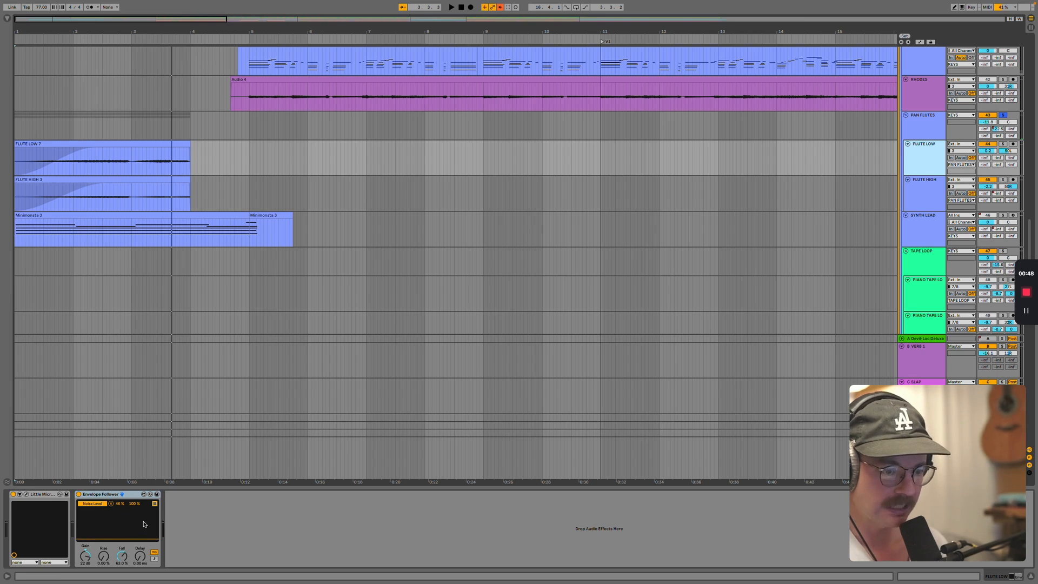
pyautogui.click(155, 504)
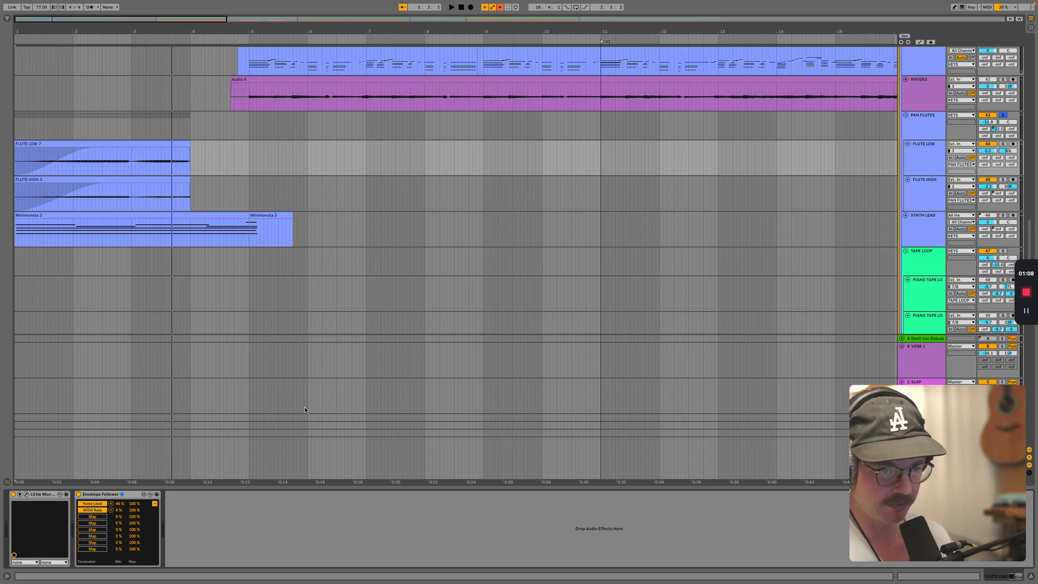
# Open the PAN FLUTES group's J37 tape plugin, play the intro while examining its wow and noise level modulation, and close it.
pyautogui.click(924, 115)
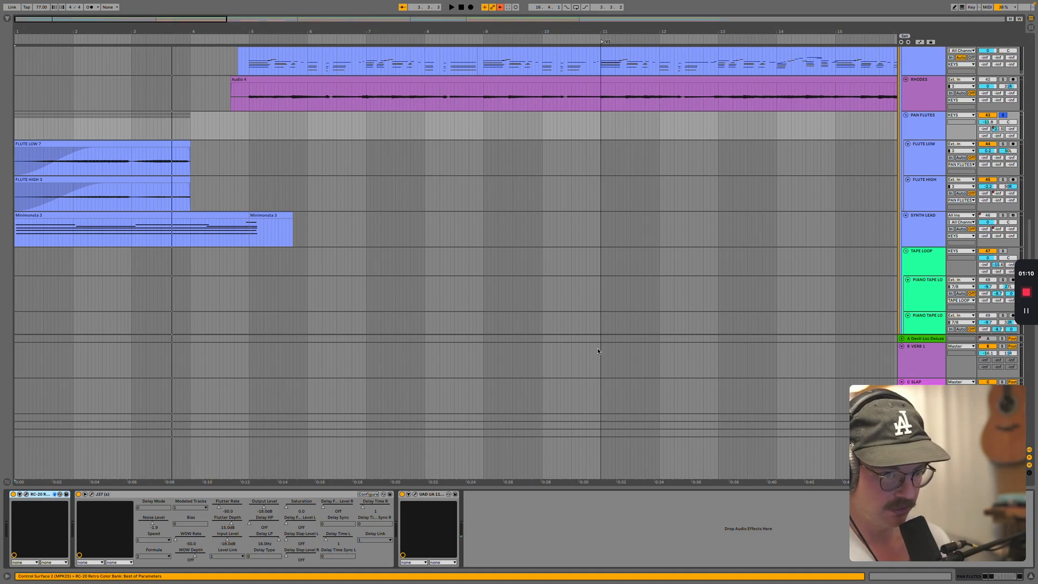
pyautogui.click(91, 494)
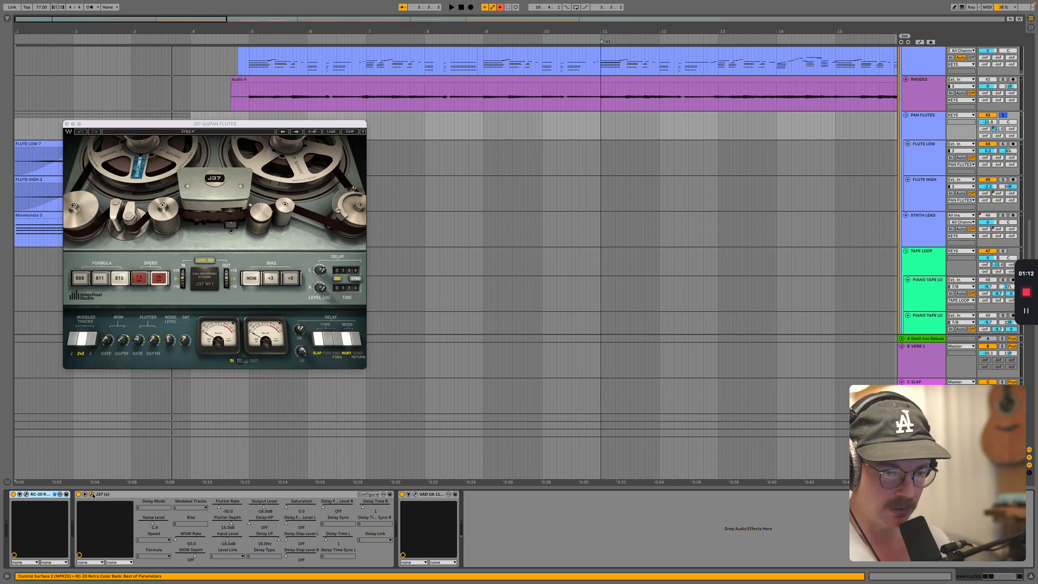
pyautogui.press('space')
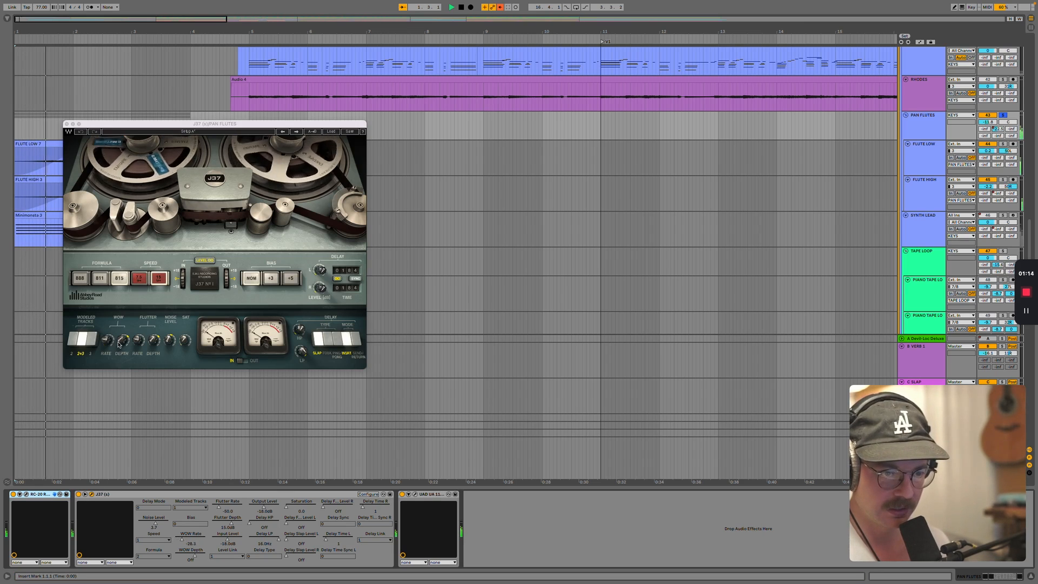
pyautogui.moveTo(170, 341); pyautogui.dragTo(170, 336)
pyautogui.moveTo(108, 346); pyautogui.dragTo(109, 338)
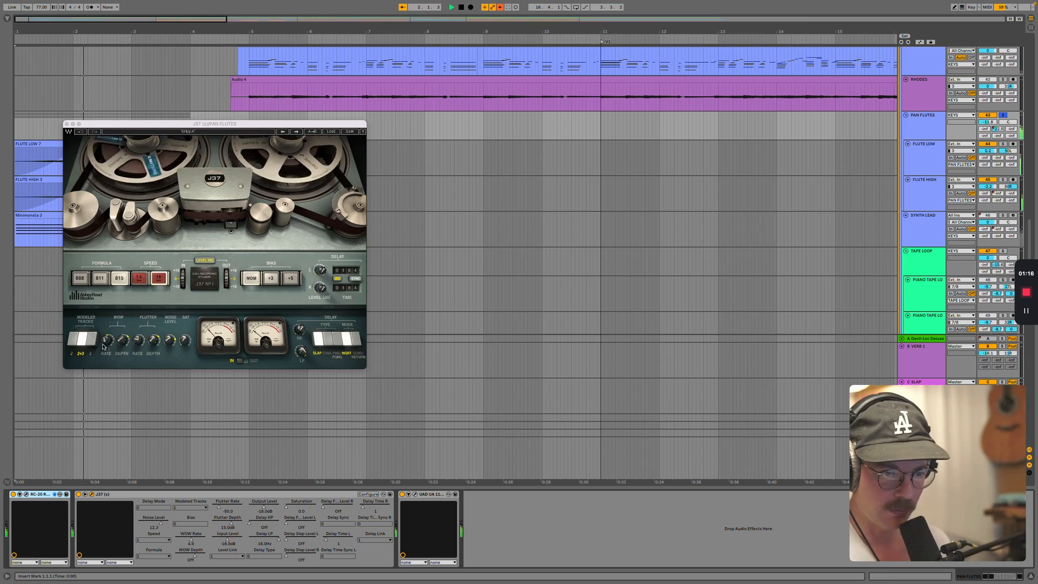
pyautogui.moveTo(170, 347); pyautogui.dragTo(109, 338)
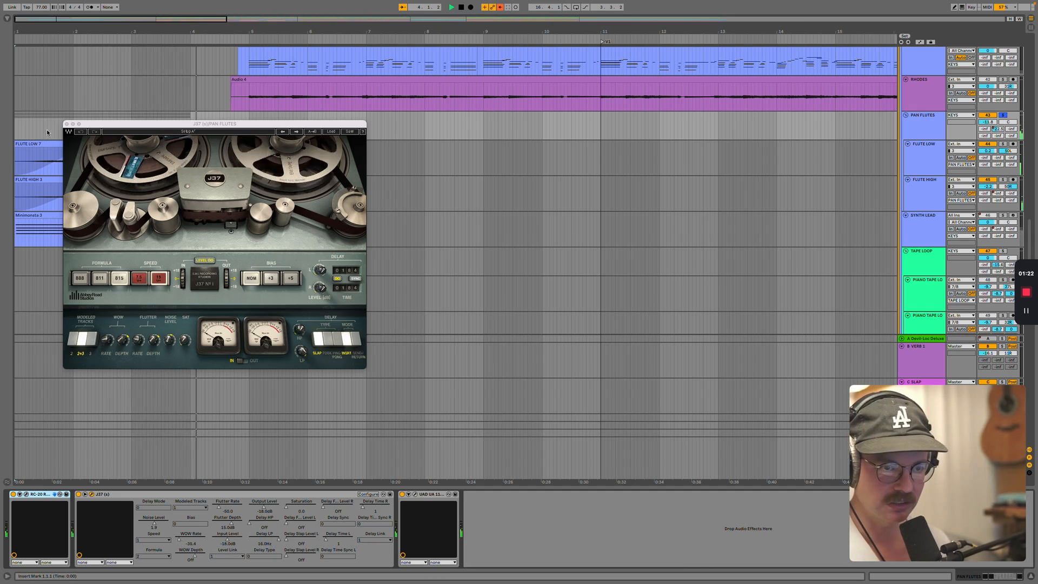
pyautogui.click(67, 124)
# Solo the SYNTH LEAD track, play it from the start, and open its Minimonsta synth.
pyautogui.scroll(-2, 223, 163)
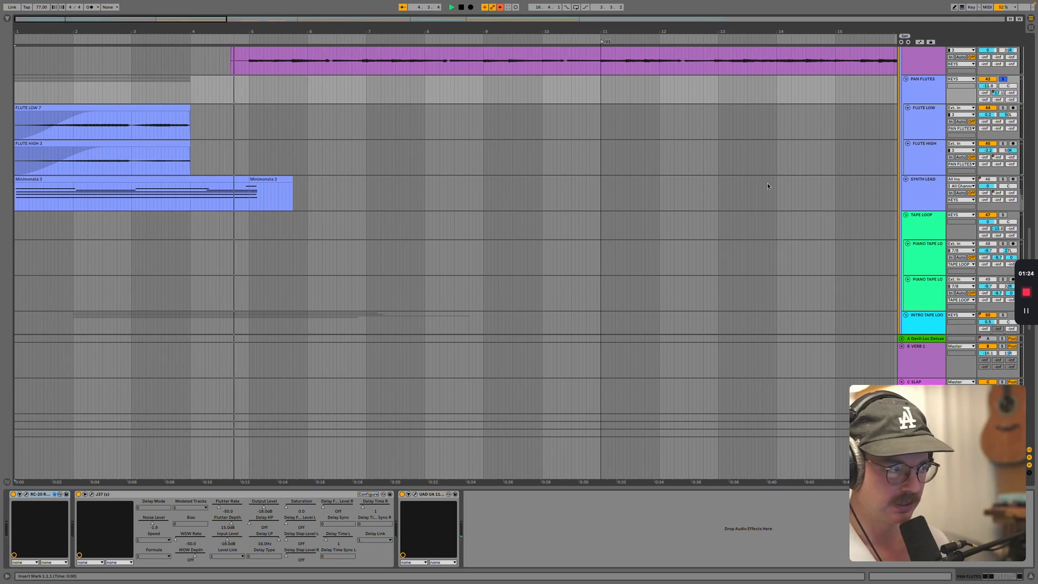
pyautogui.press('space')
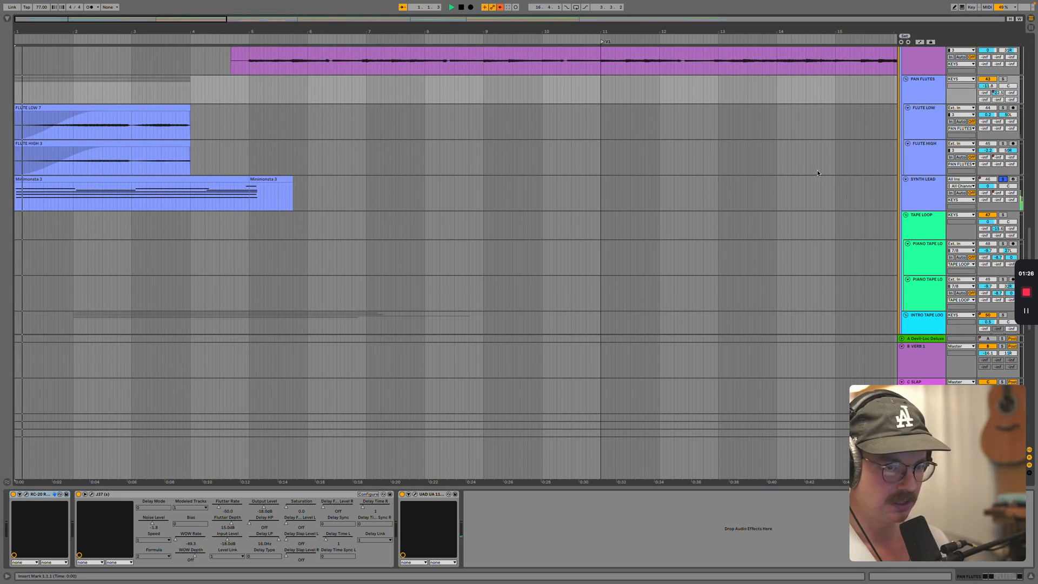
pyautogui.click(928, 184)
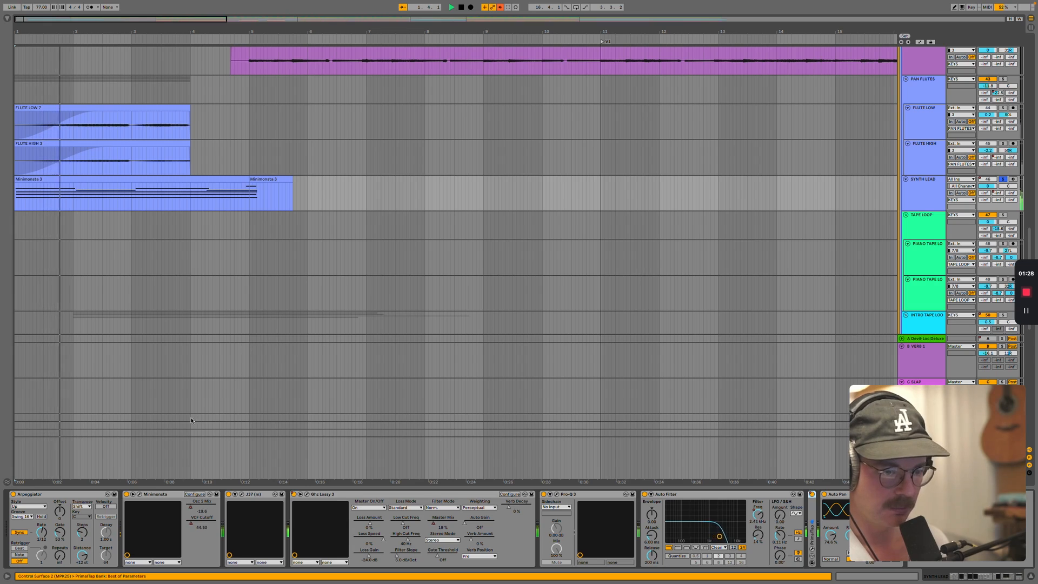
pyautogui.click(139, 494)
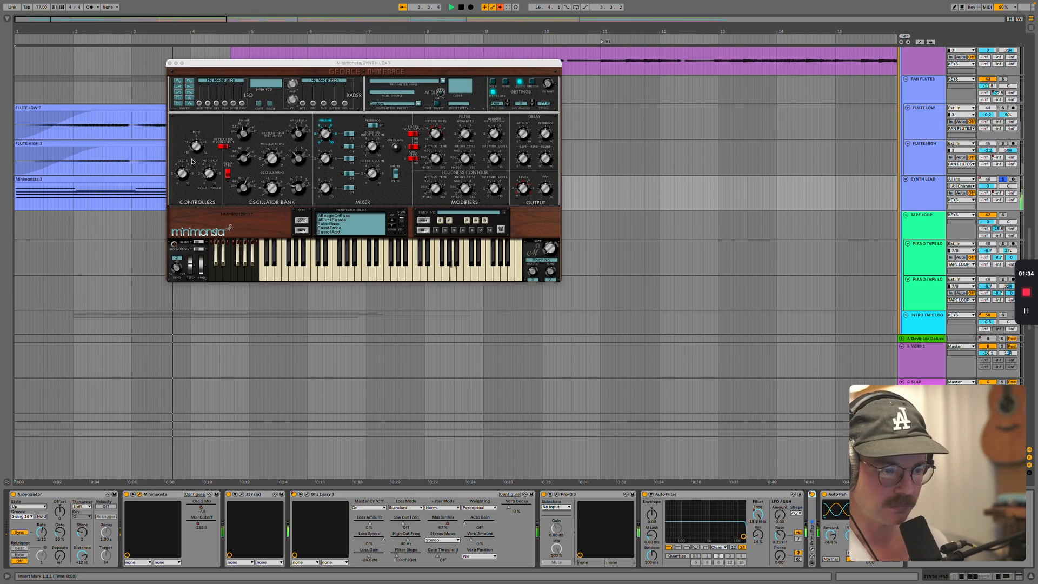
pyautogui.click(170, 61)
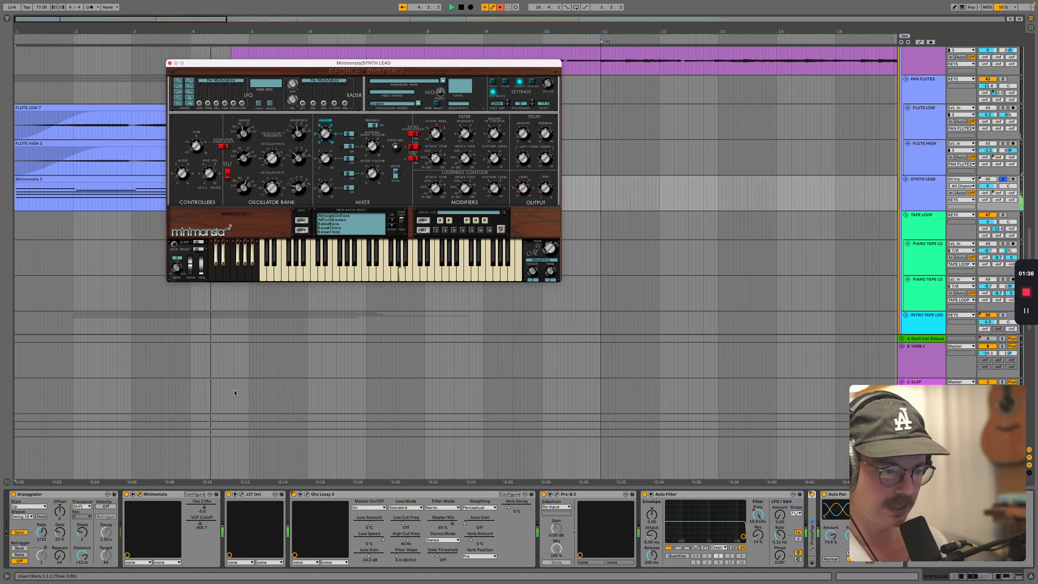
# Examine the SYNTH LEAD's effects during playback, opening the J37, Ghz Lossy and PrimalTap plugins and checking the Auto Filter.
pyautogui.click(243, 495)
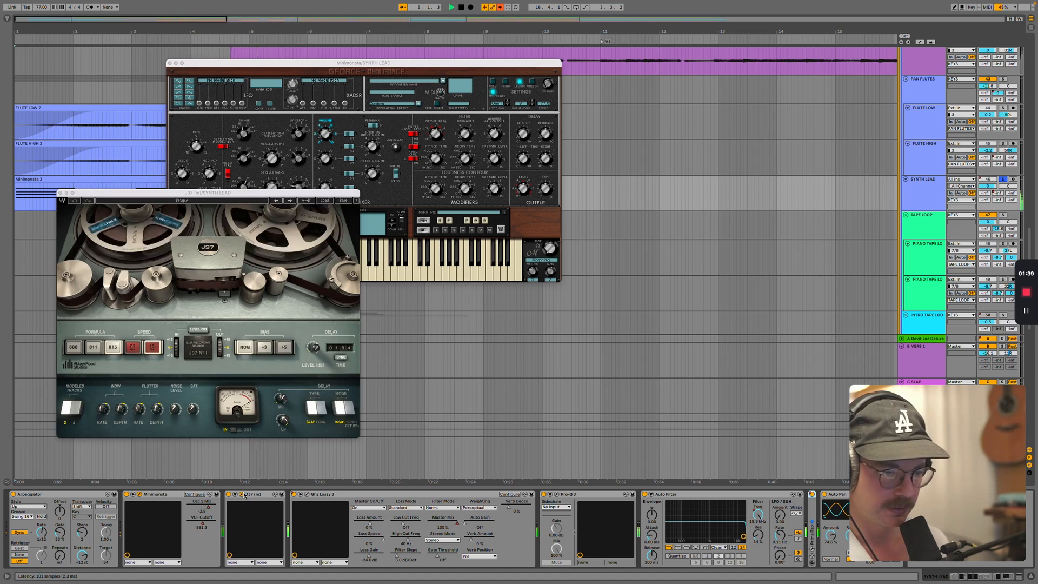
pyautogui.click(308, 495)
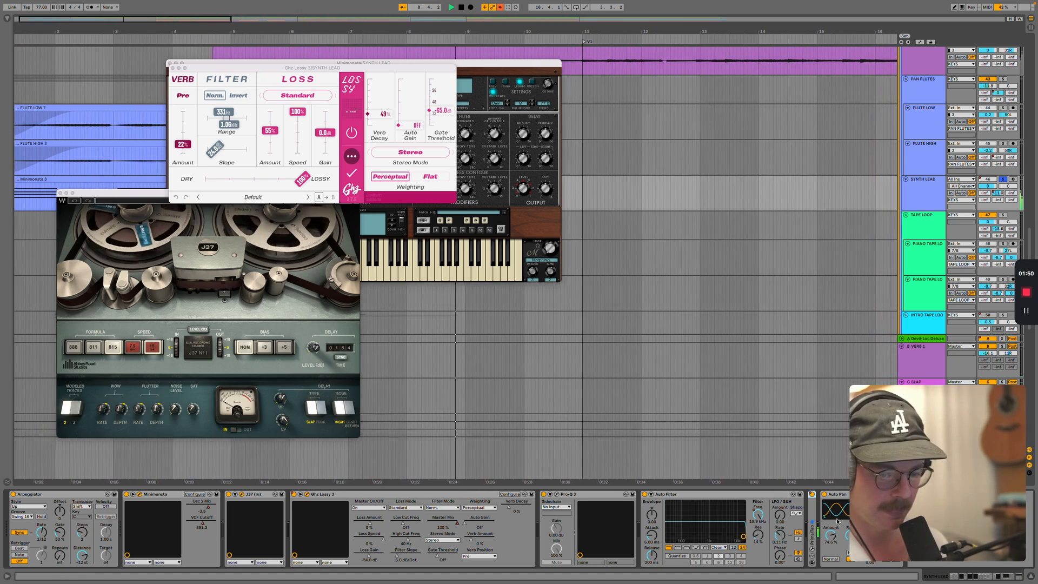
pyautogui.click(741, 494)
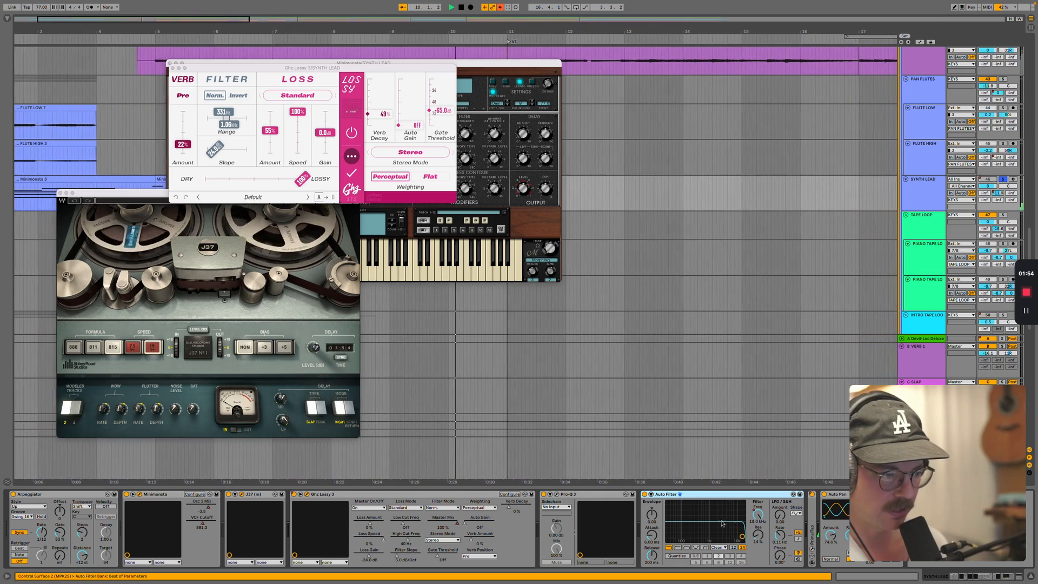
pyautogui.doubleClick(814, 520)
pyautogui.click(825, 495)
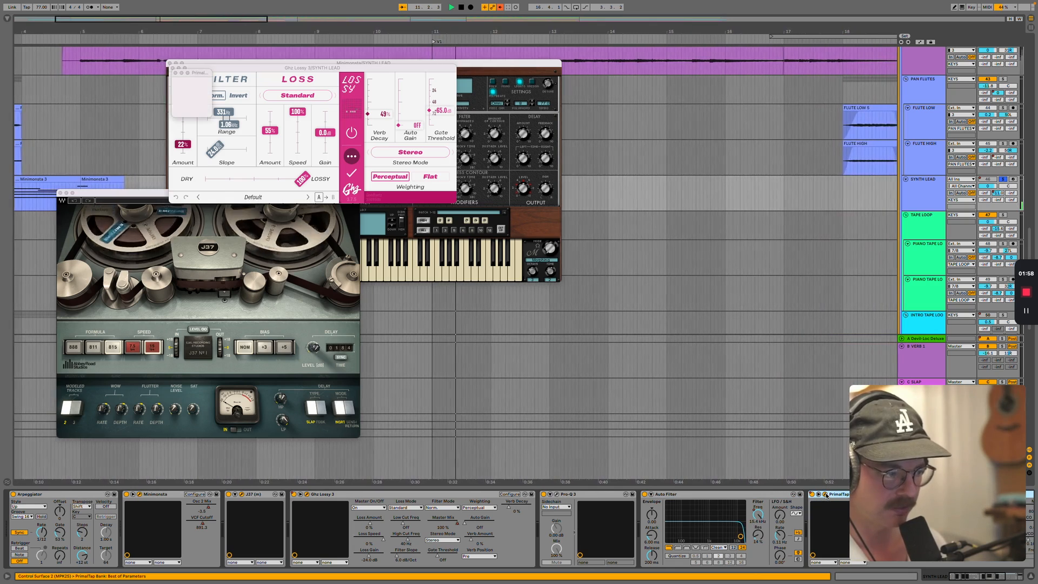
pyautogui.press('space')
pyautogui.press('space')
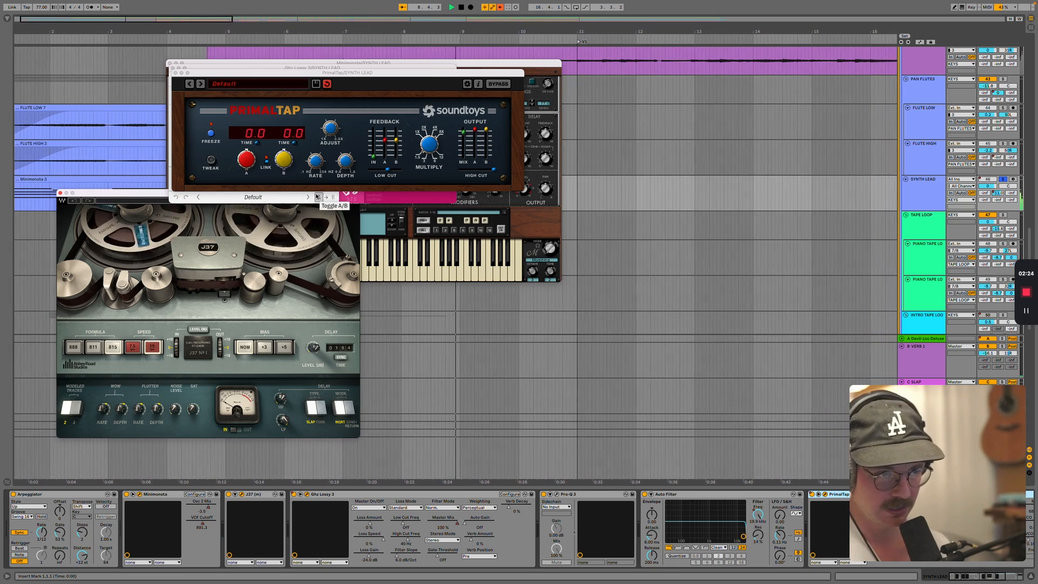
# Close the SYNTH LEAD's open plugin windows.
pyautogui.click(176, 72)
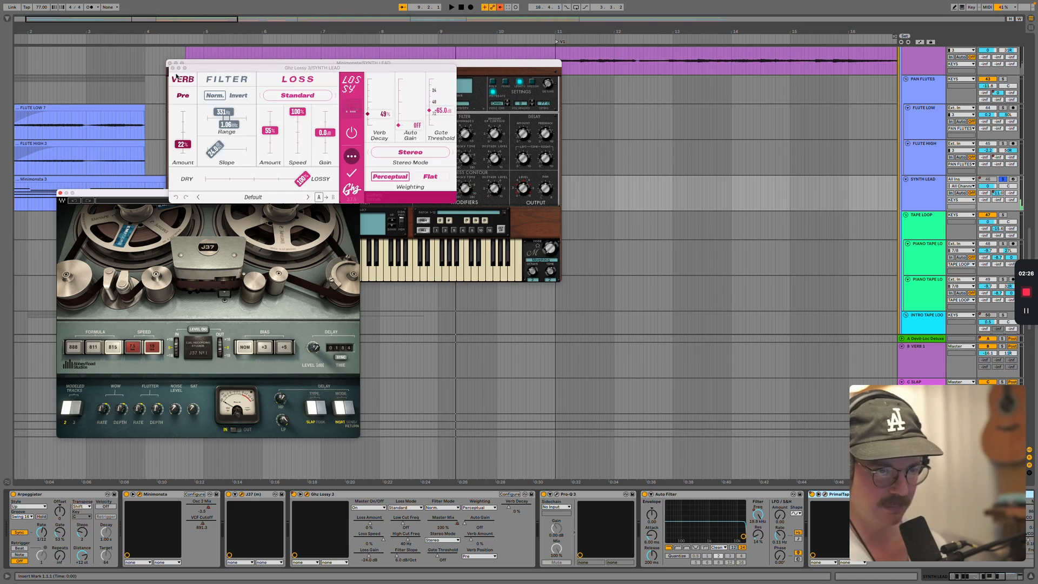
pyautogui.click(173, 69)
pyautogui.click(170, 64)
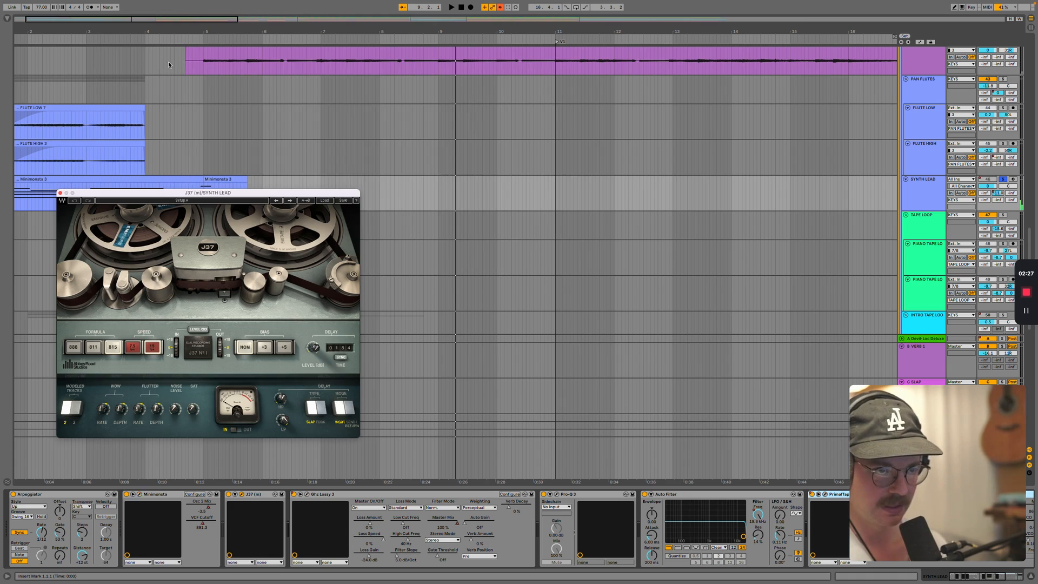
pyautogui.click(60, 192)
# Solo the intro tape loops group and set its playback start to bar 2.
pyautogui.scroll(-5, 279, 195)
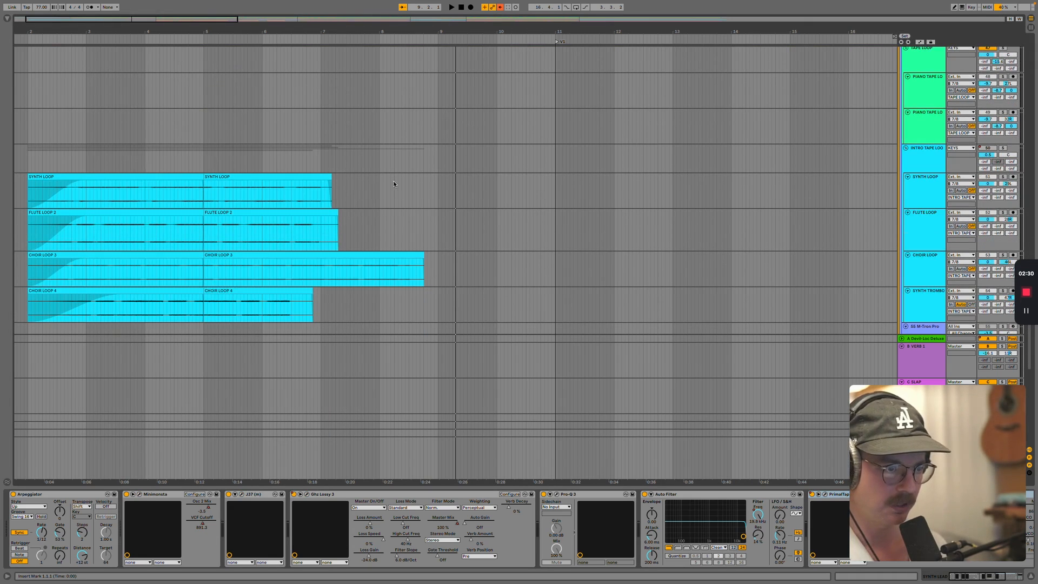
pyautogui.click(1001, 149)
pyautogui.hscroll(-2, 77, 157)
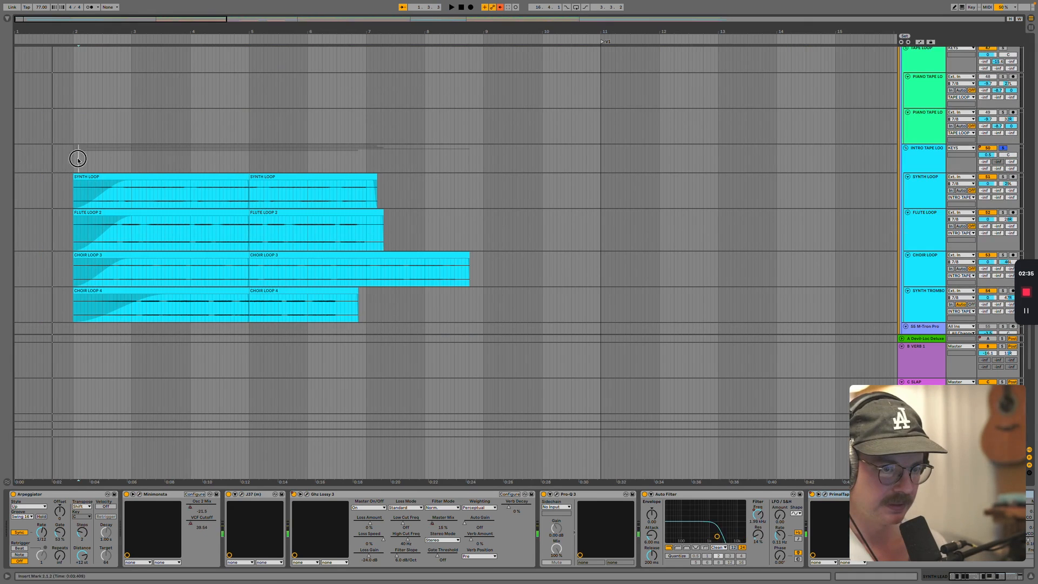
pyautogui.click(74, 160)
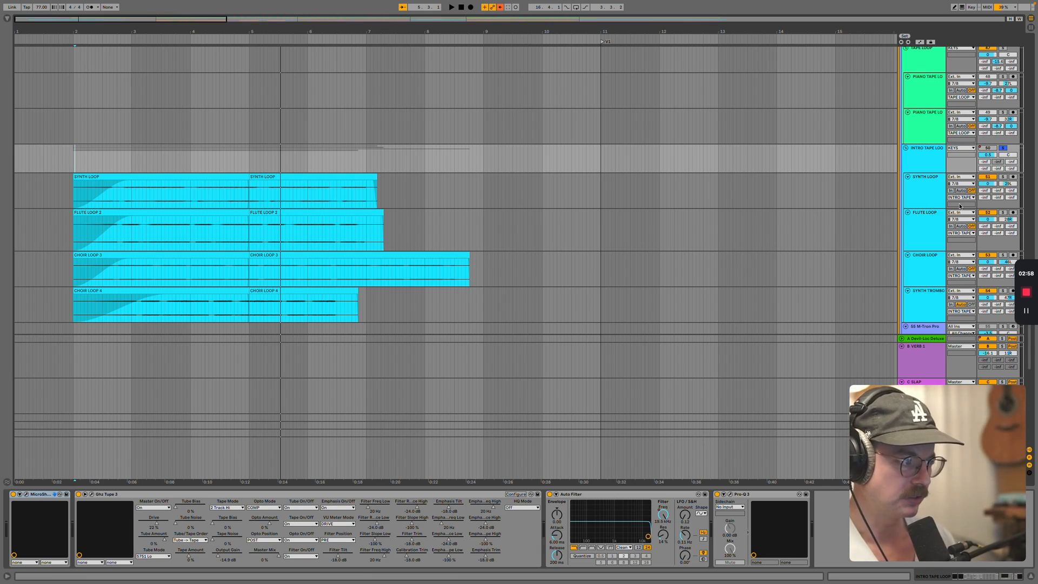
# Play the intro tape loops from bar 2, soloing the synth loop and adding the flute, choir and synth trombone loops one by one.
pyautogui.press('space')
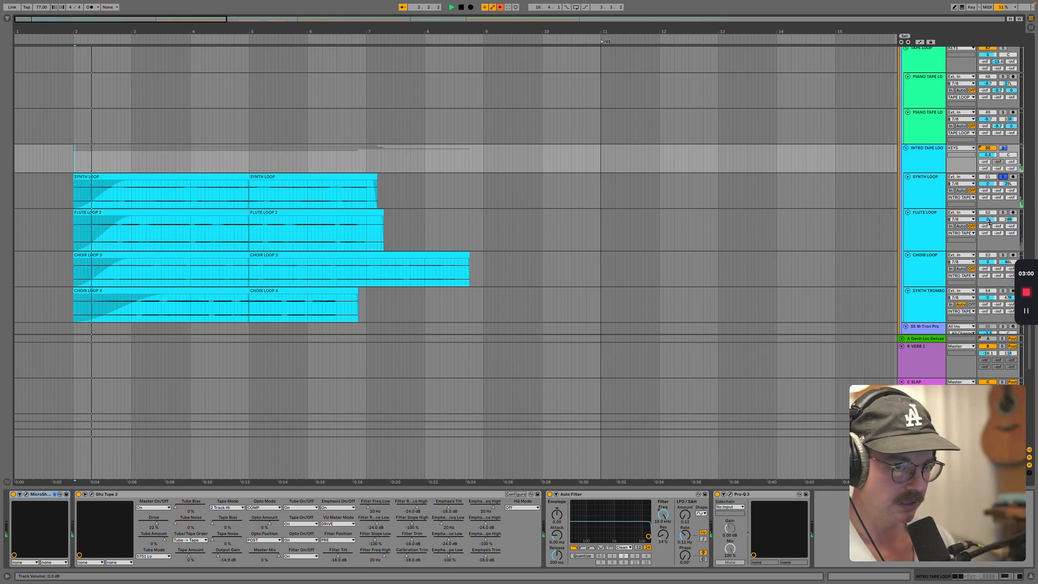
pyautogui.click(1002, 213)
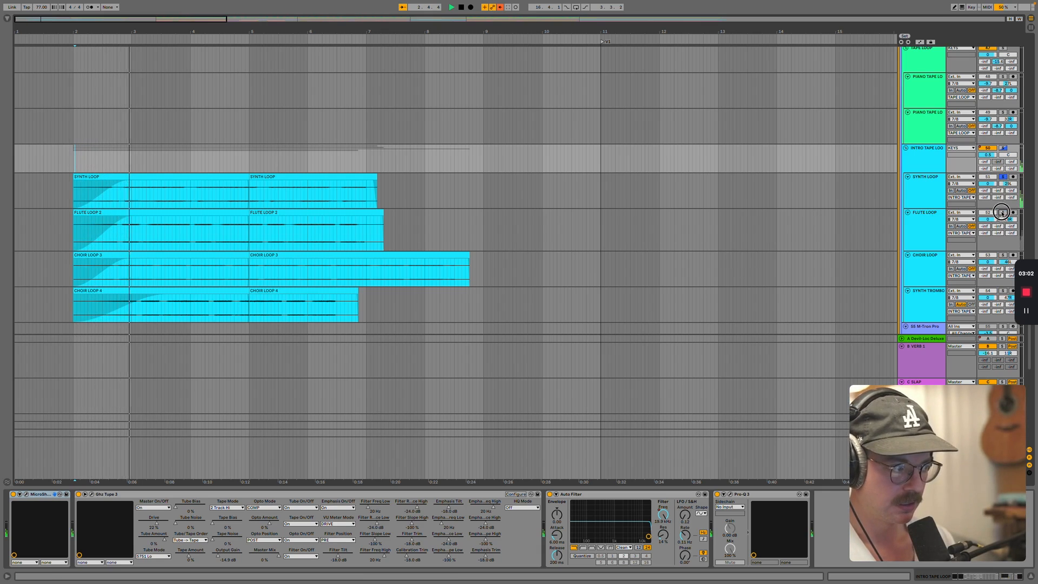
pyautogui.scroll(-2, 975, 244)
pyautogui.click(1003, 228)
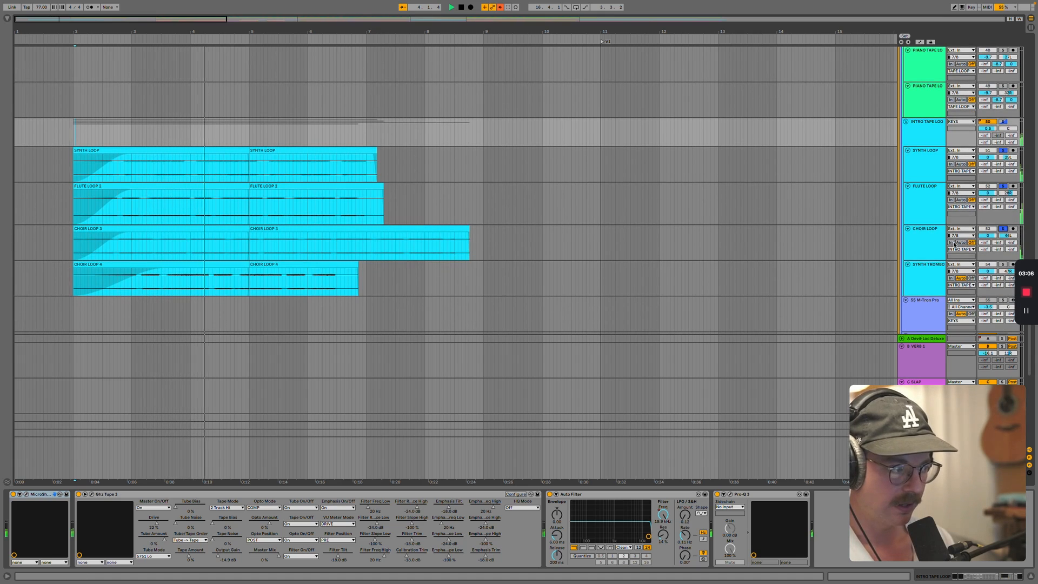
pyautogui.scroll(-1, 972, 240)
pyautogui.click(1003, 248)
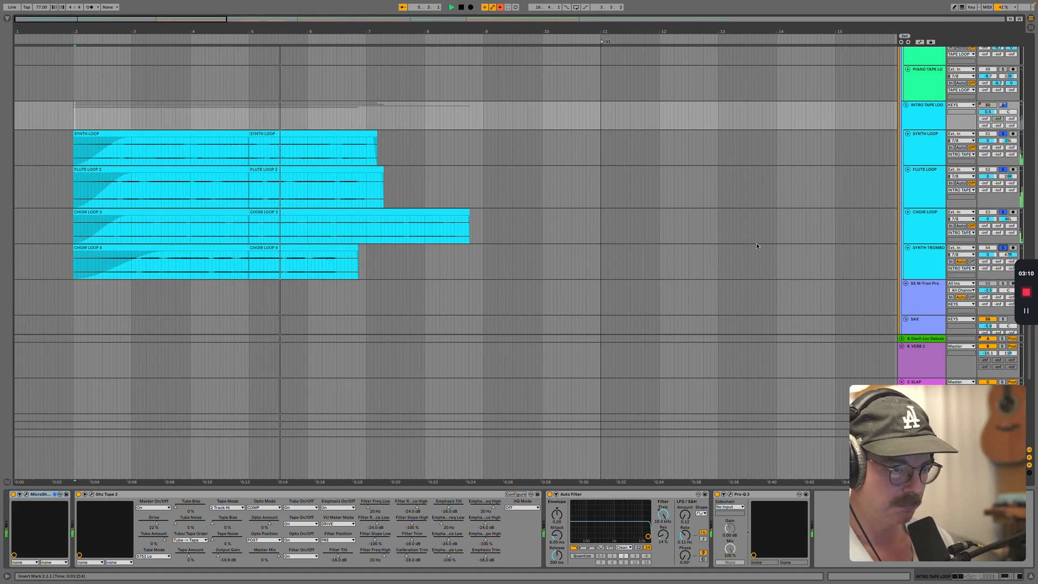
# Clear the tape loop solos and play the combined intro from bar 2, reviewing the flute, synth lead and loop tracks.
pyautogui.click(1003, 133)
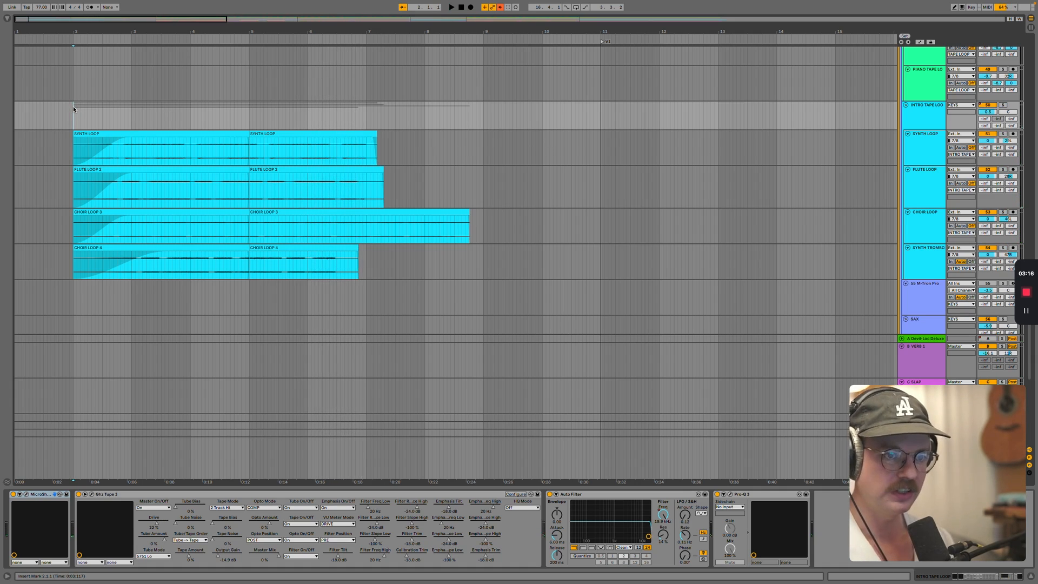
pyautogui.press('space')
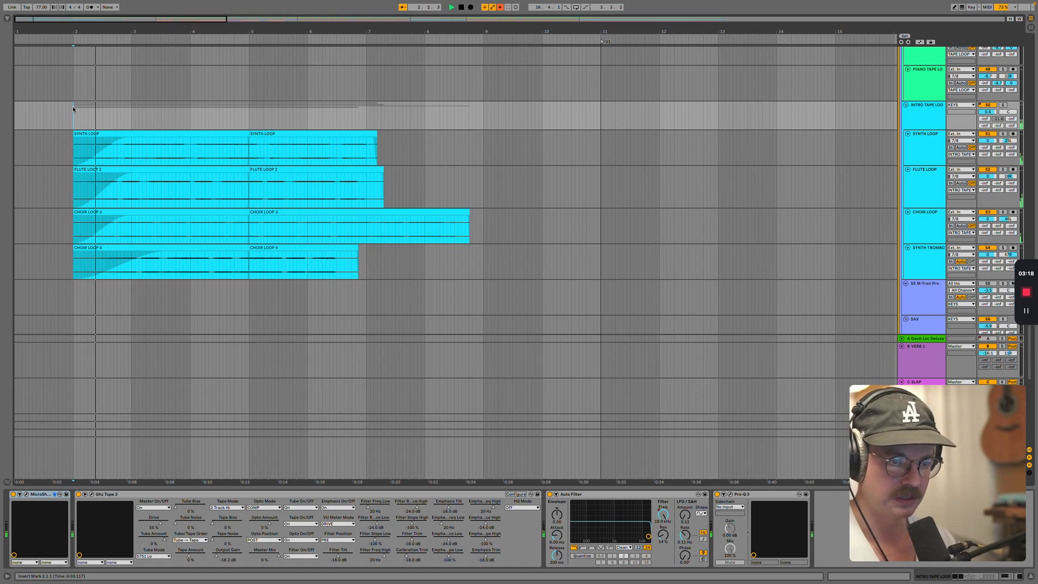
pyautogui.scroll(10, 155, 143)
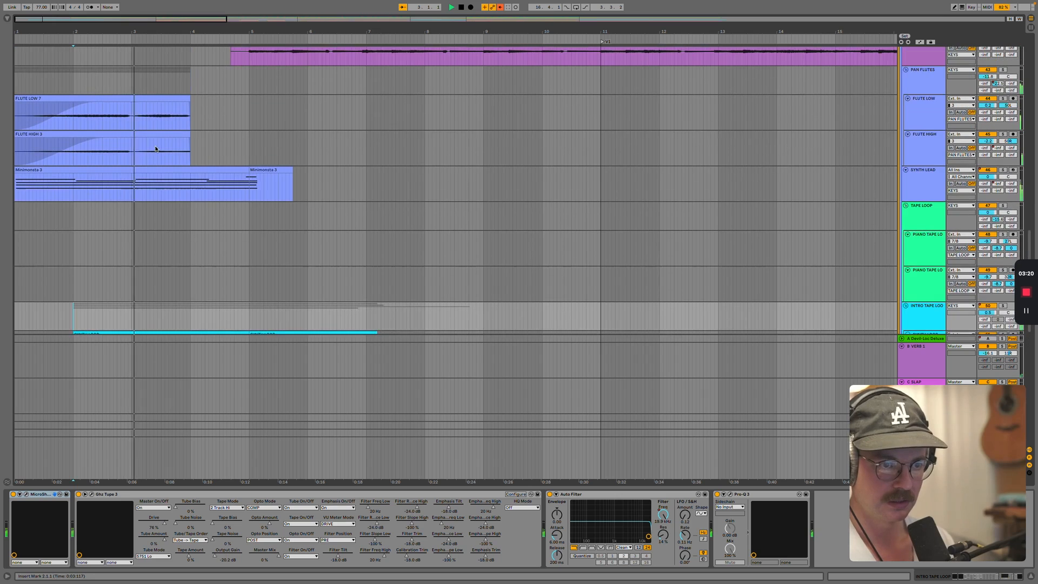
pyautogui.scroll(3, 155, 148)
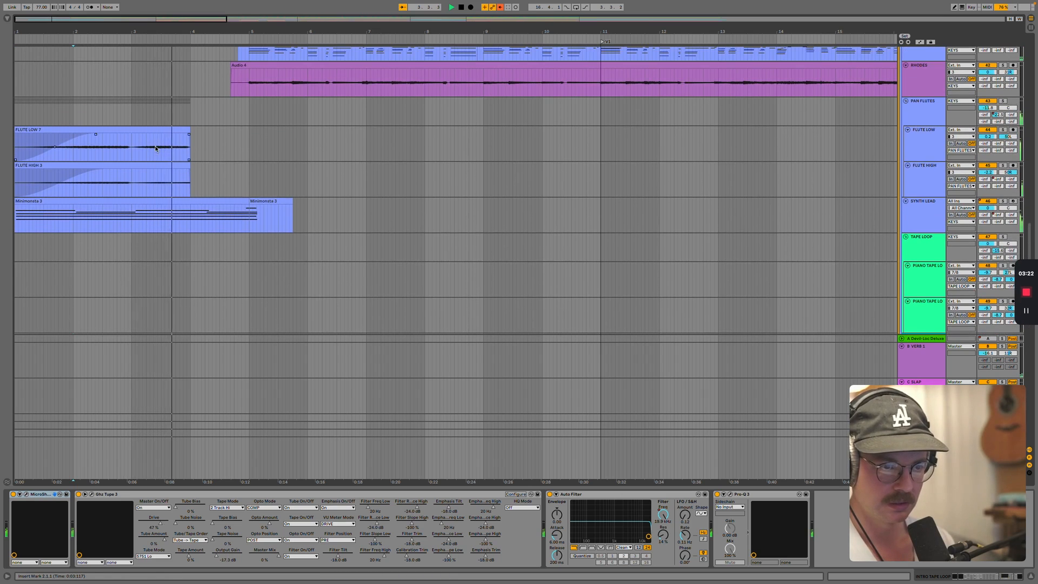
pyautogui.scroll(-4, 155, 148)
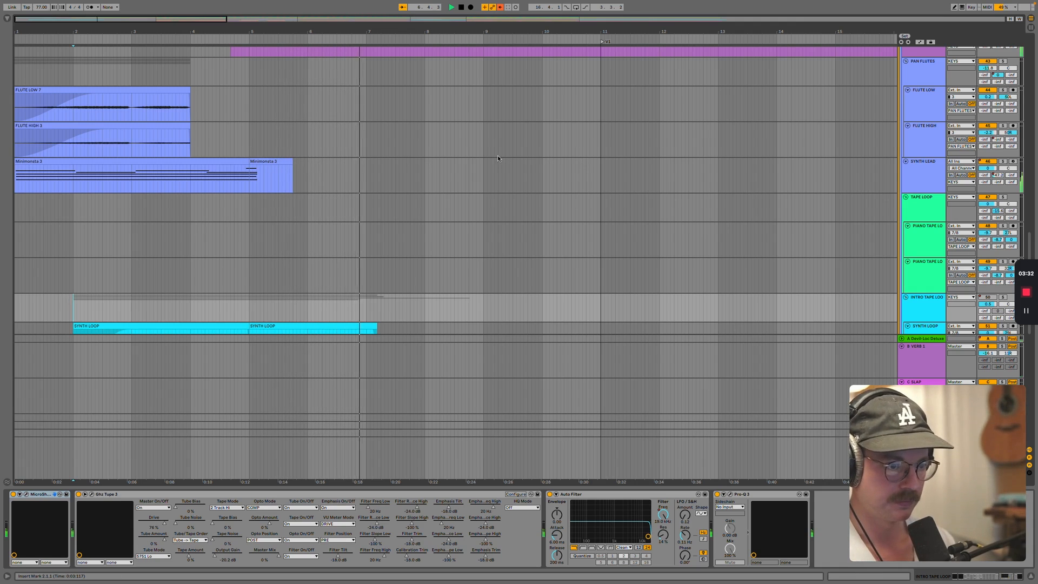
pyautogui.scroll(-3, 498, 154)
pyautogui.scroll(3, 497, 155)
pyautogui.scroll(6, 497, 154)
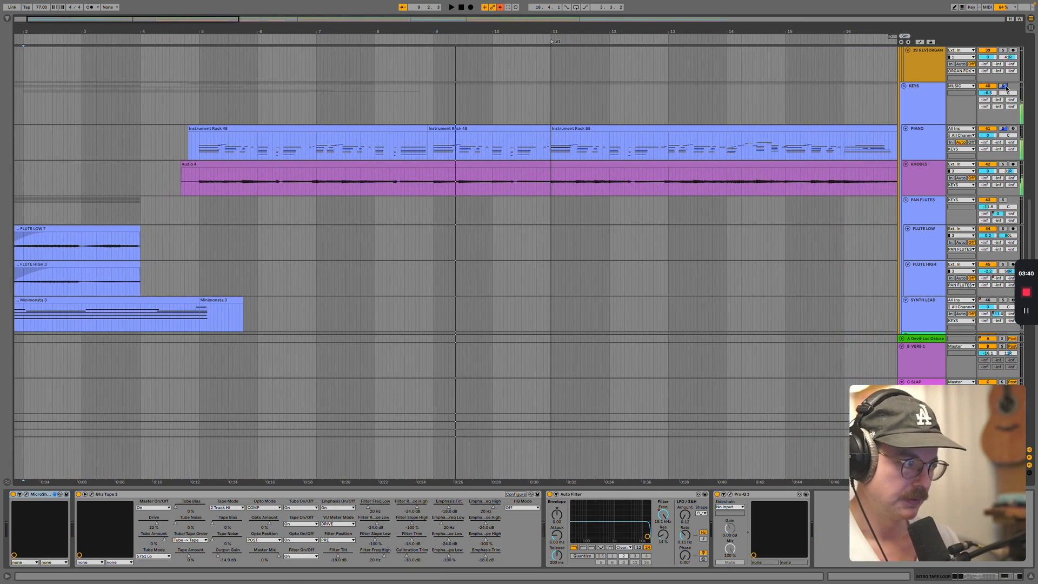
# Show the PIANO track's Instrument Rack and compare the devices in its two YAMAHA GRAND PIANO chains.
pyautogui.press('space')
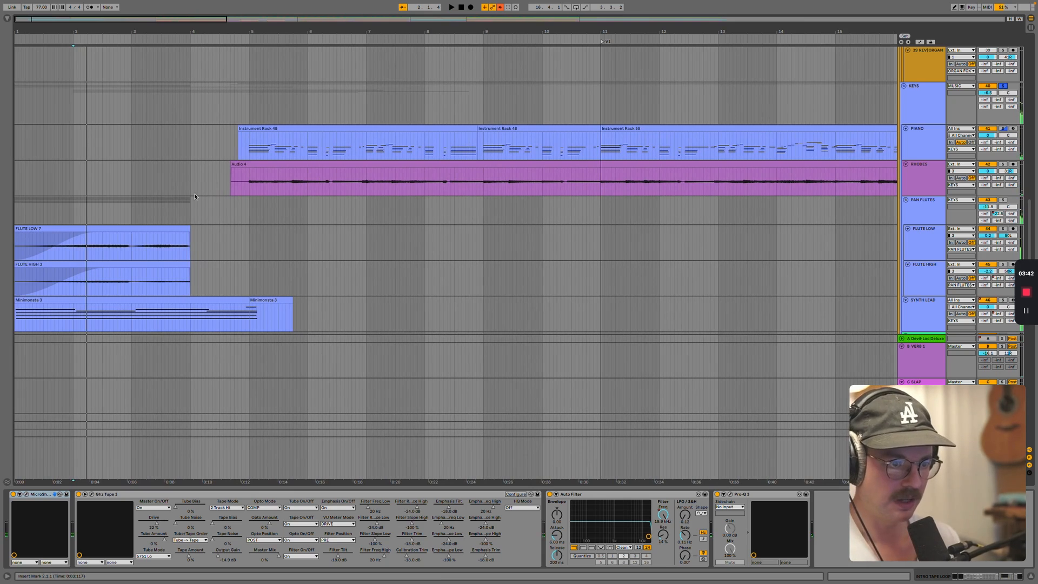
pyautogui.doubleClick(247, 149)
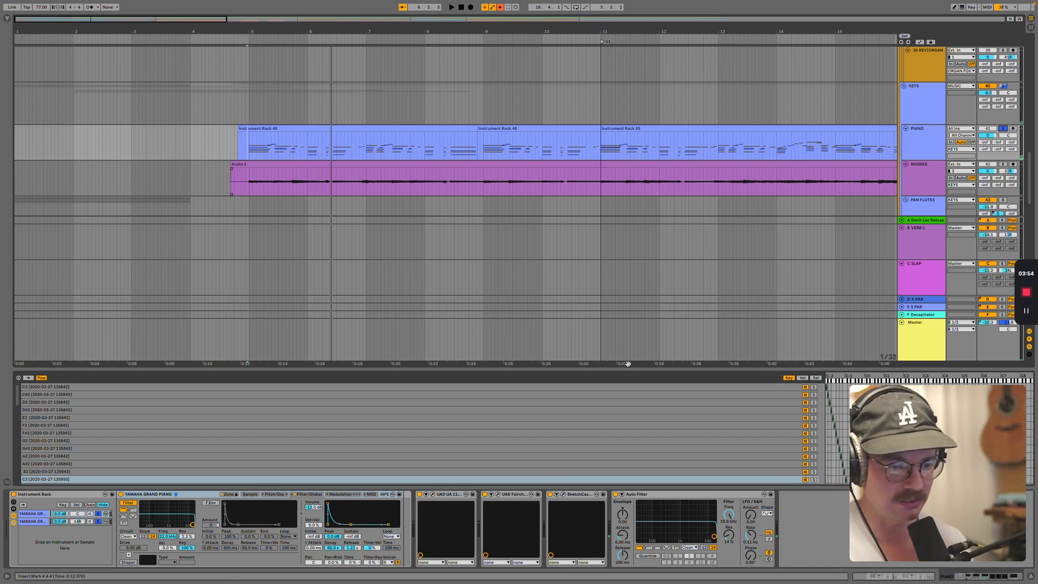
pyautogui.click(100, 522)
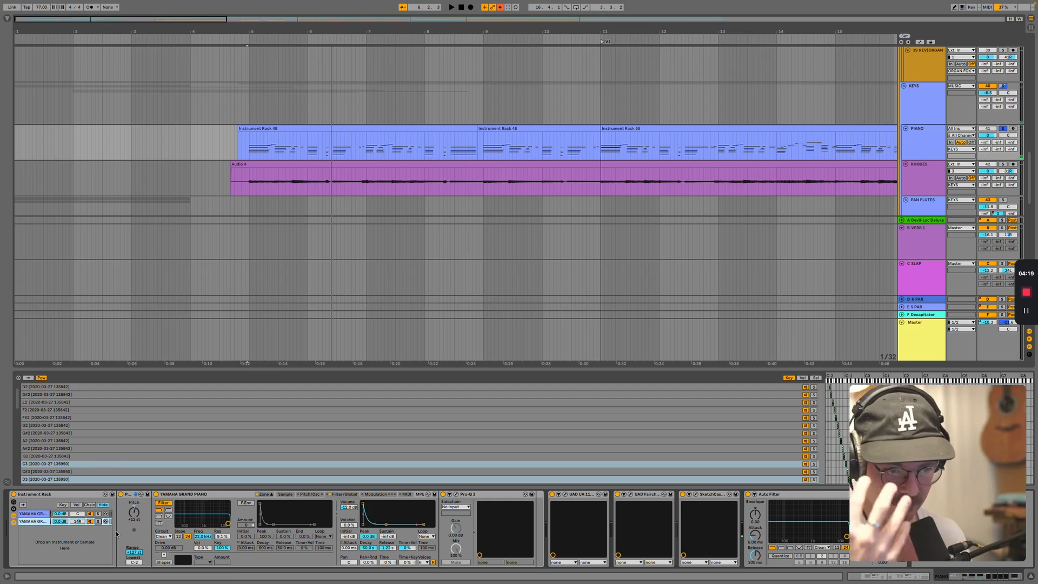
pyautogui.click(38, 515)
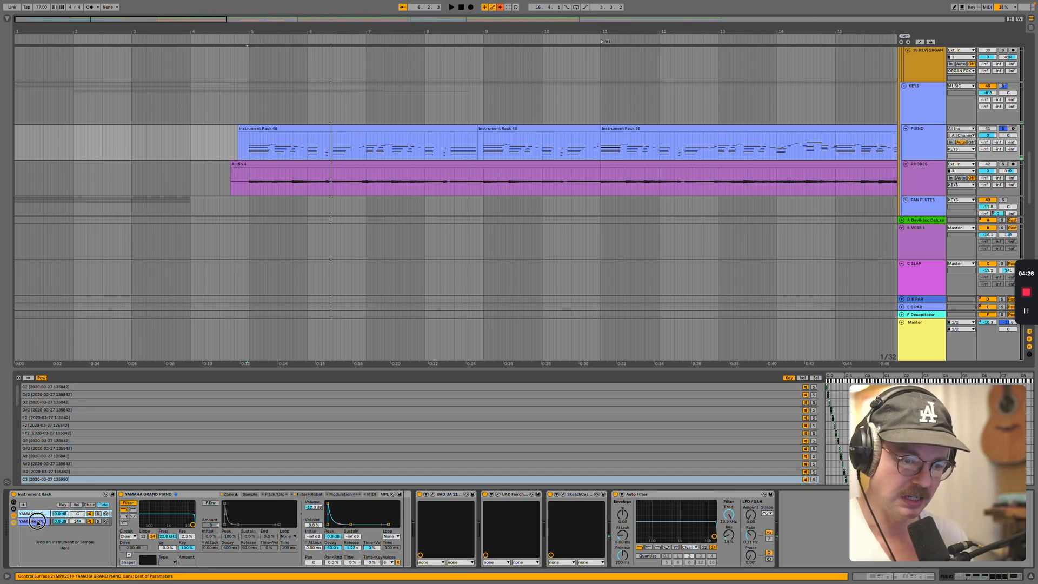
pyautogui.click(38, 521)
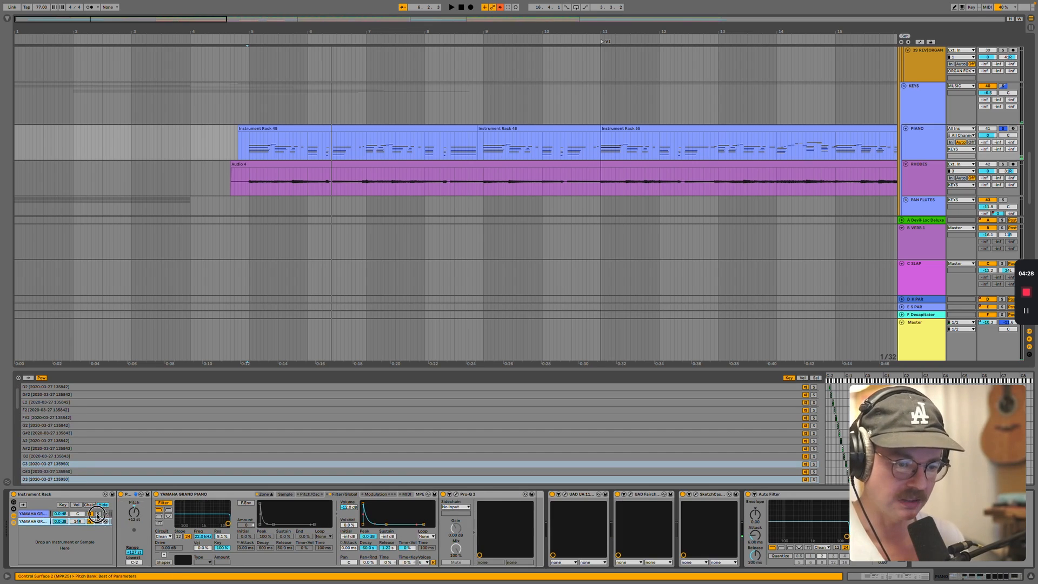
# Solo the first YAMAHA GRAND PIANO chain during playback, then solo the second chain to audition each layer.
pyautogui.click(97, 515)
pyautogui.press('space')
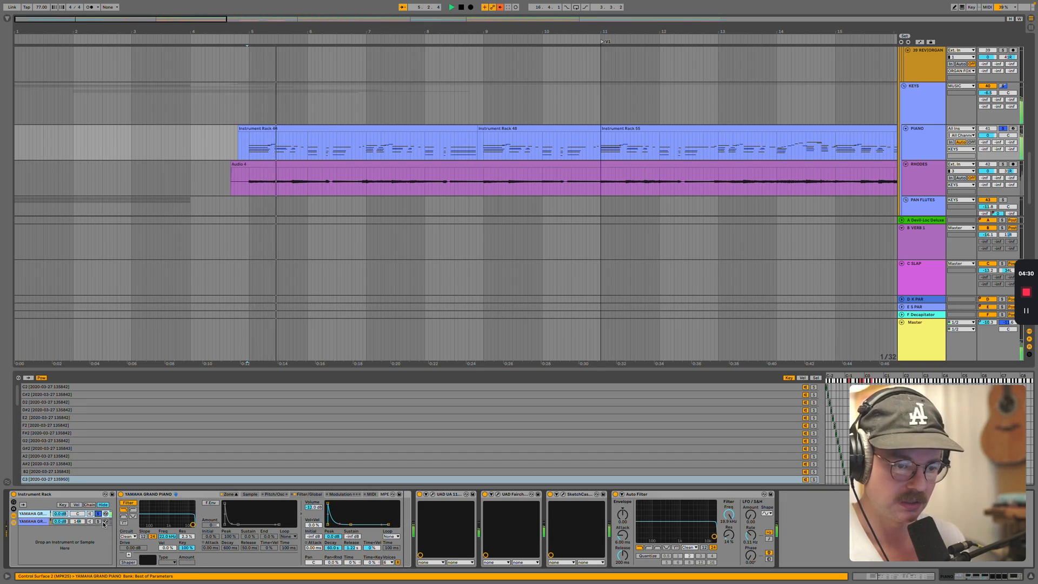
pyautogui.click(98, 521)
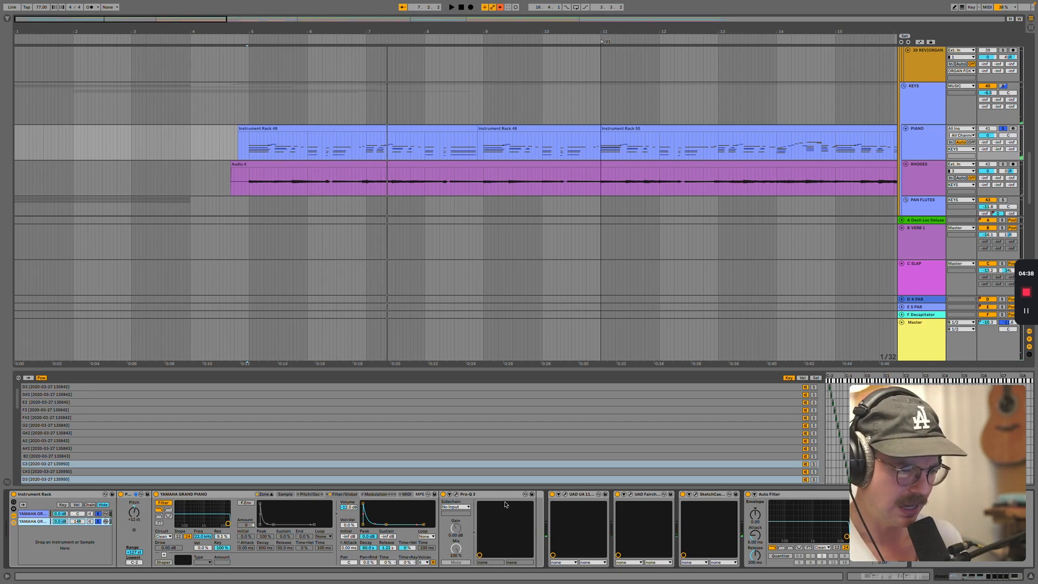
# Inspect the Pro-Q 3 low-cut on the second piano chain, return to the first chain and close the EQ window.
pyautogui.click(456, 495)
pyautogui.click(427, 265)
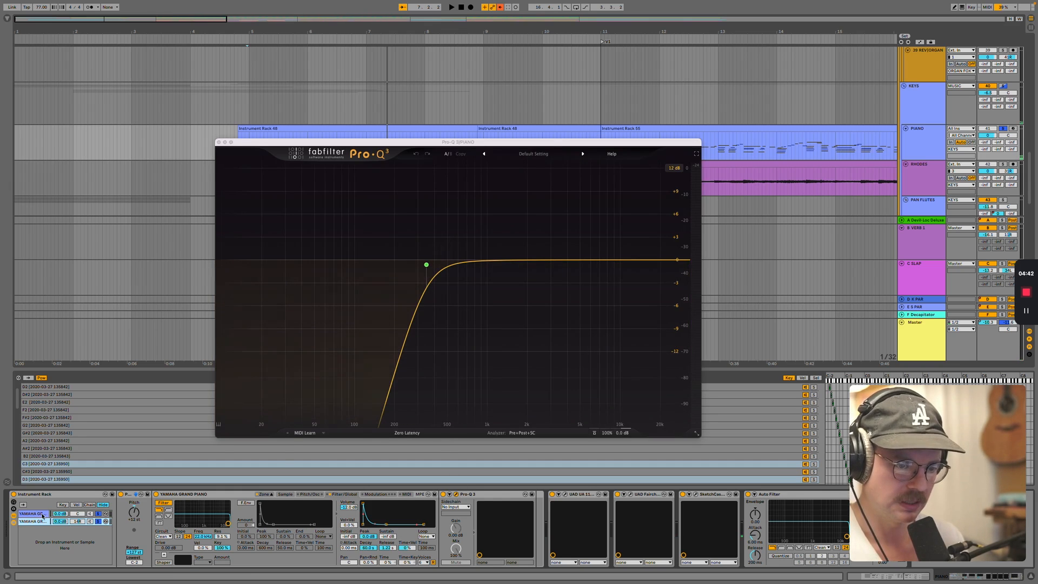
pyautogui.click(39, 515)
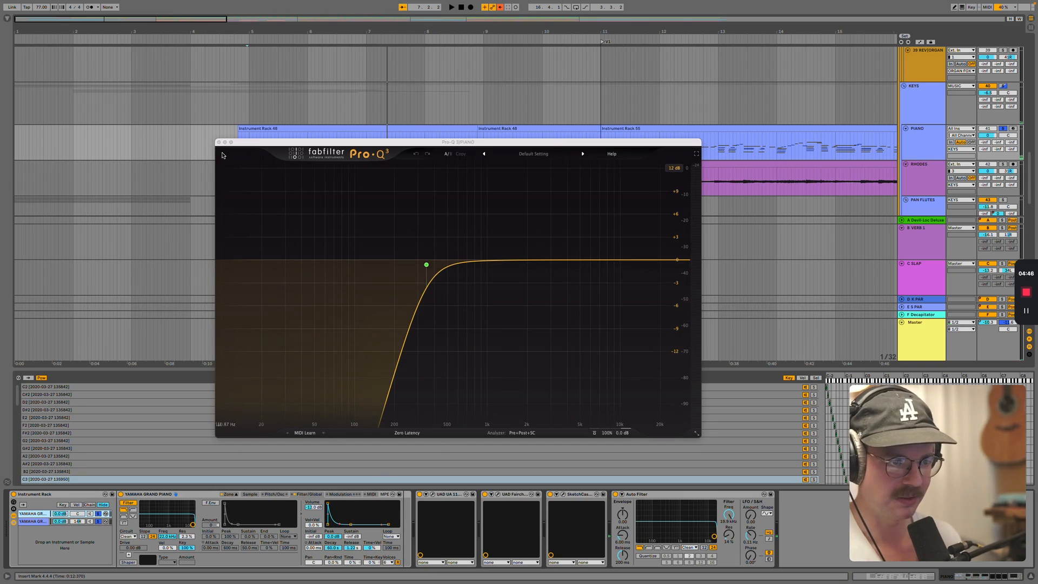
pyautogui.click(219, 143)
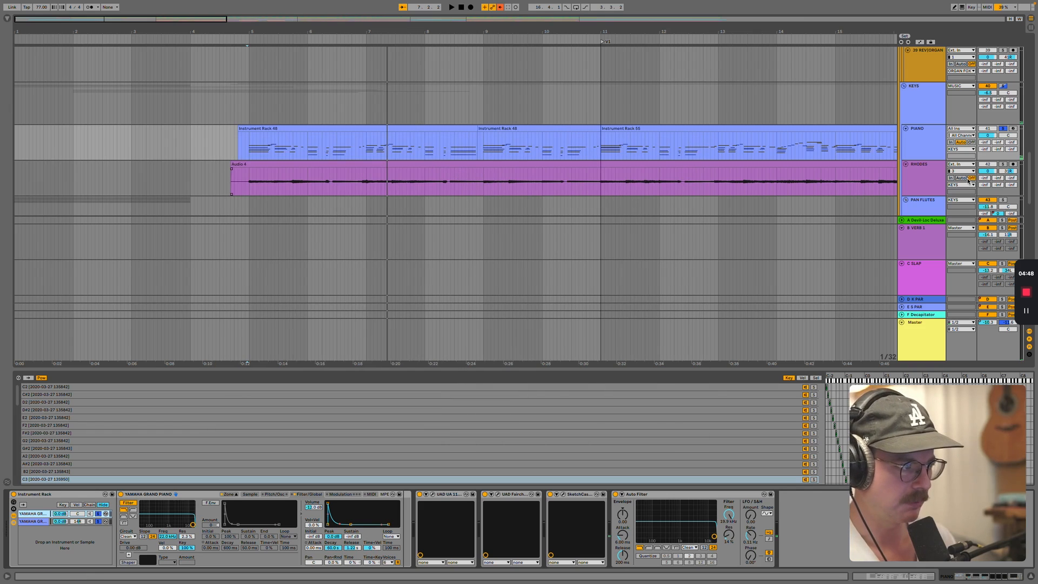
# Show the PIANO track's UAD 1176AE, Fairchild 670 and SketchCassette II effects and play the piano through them.
pyautogui.click(928, 144)
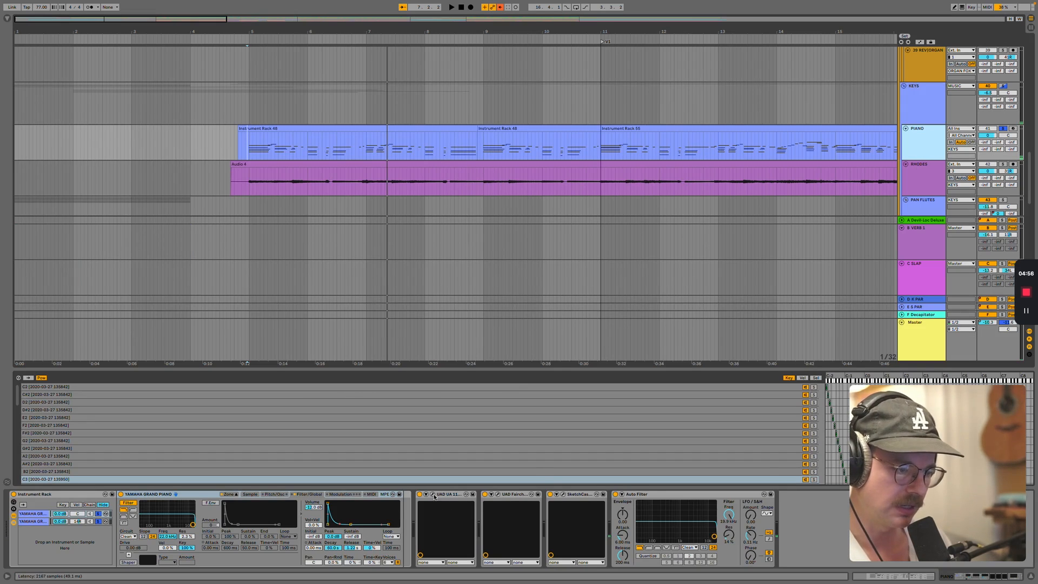
pyautogui.click(433, 495)
pyautogui.click(498, 495)
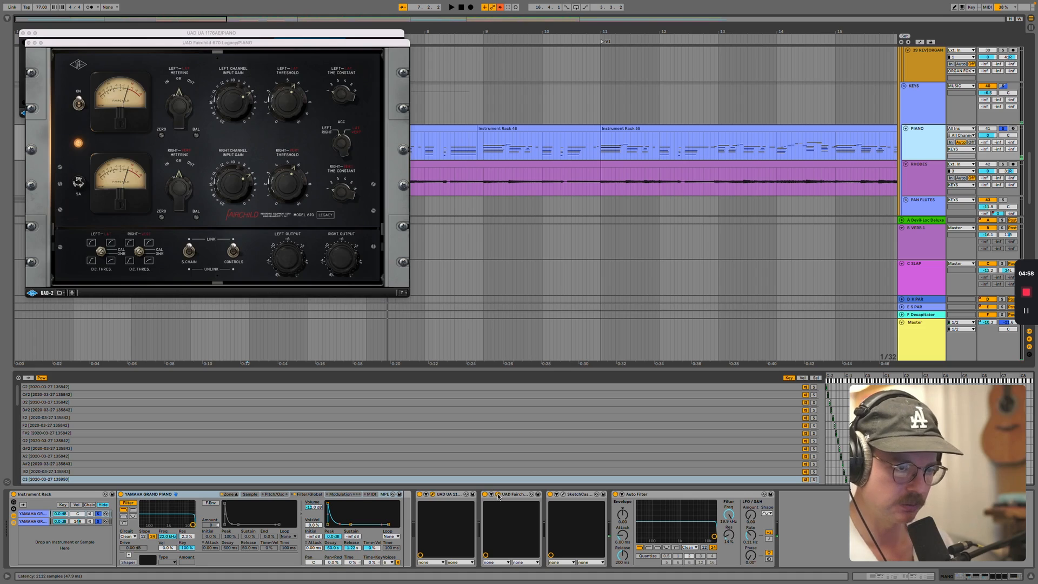
pyautogui.moveTo(365, 48); pyautogui.dragTo(752, 36)
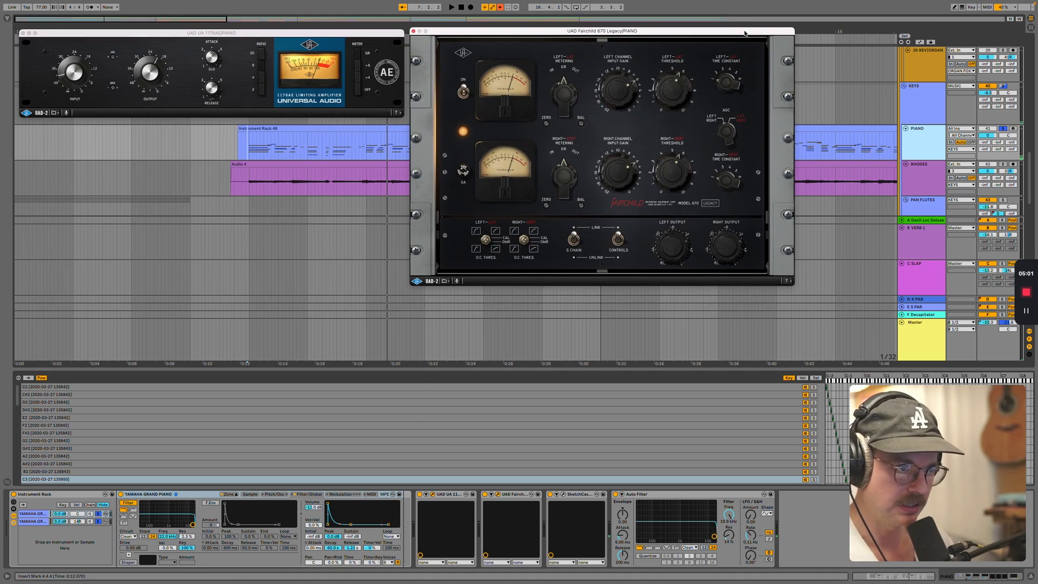
pyautogui.click(563, 494)
pyautogui.press('space')
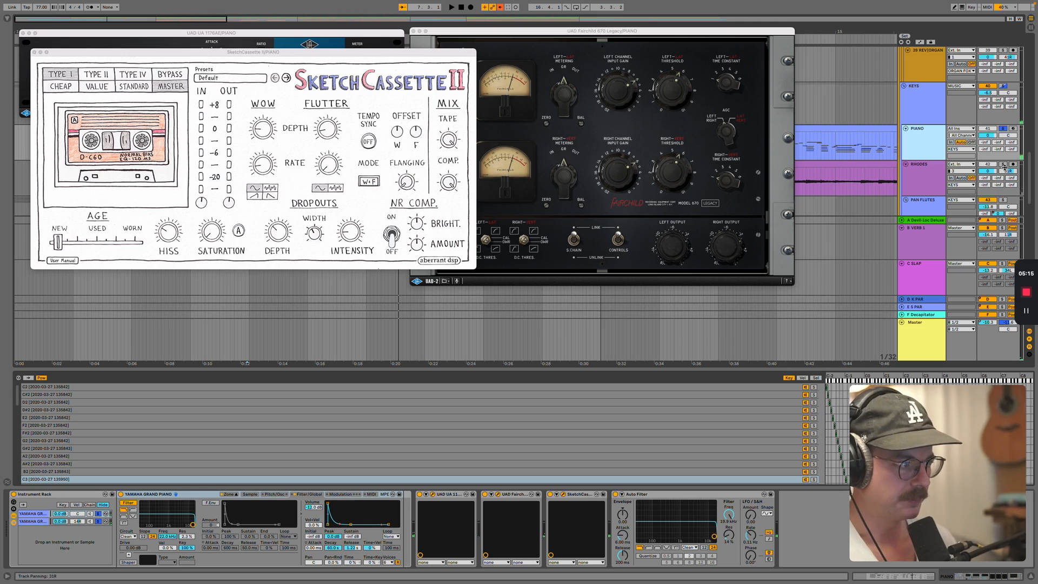
# Solo the RHODES track and show its PhaseMistress and Tremolator windows one below the other during playback.
pyautogui.click(1003, 165)
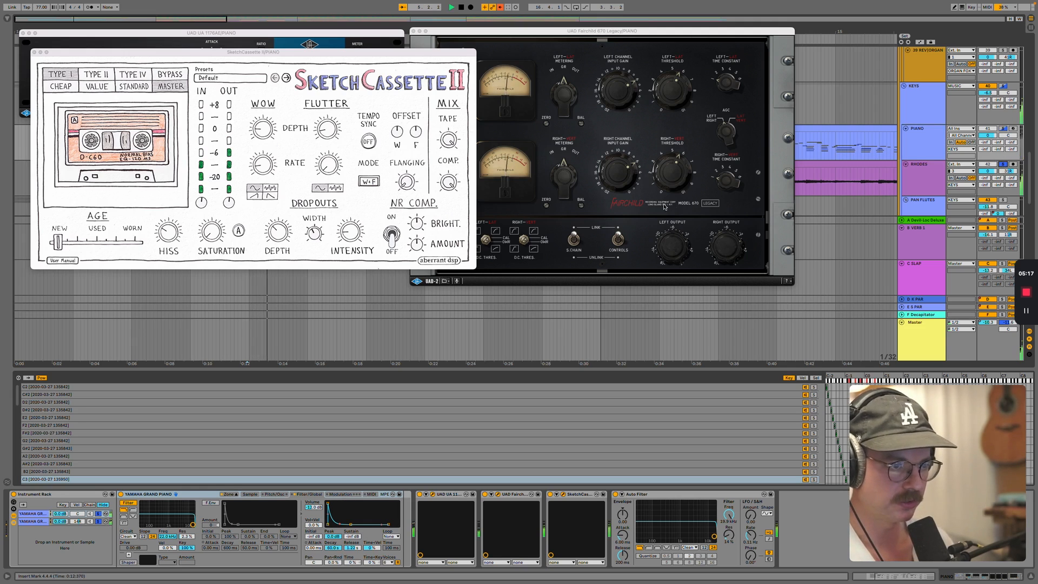
pyautogui.click(919, 176)
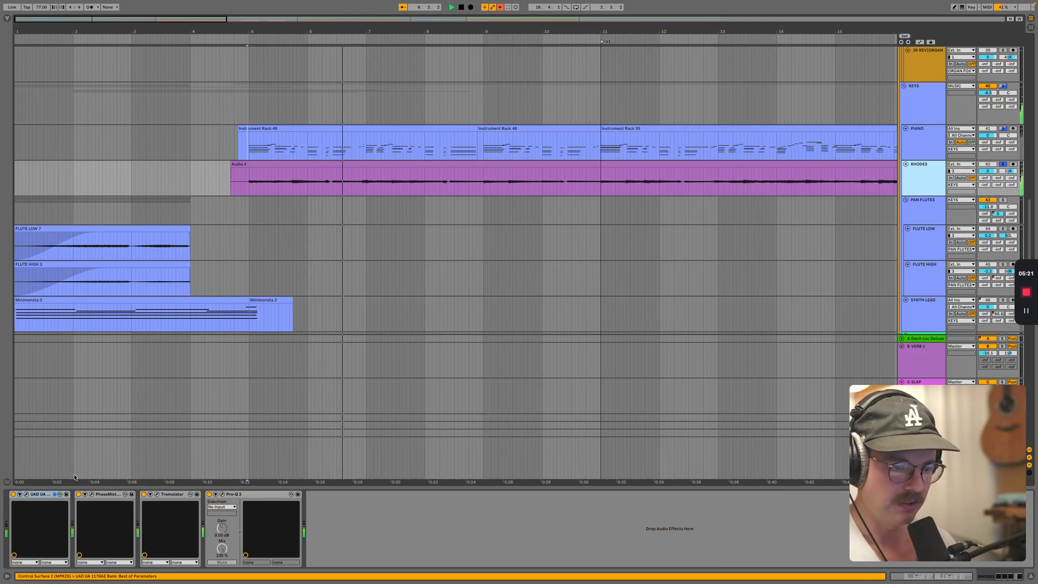
pyautogui.click(91, 494)
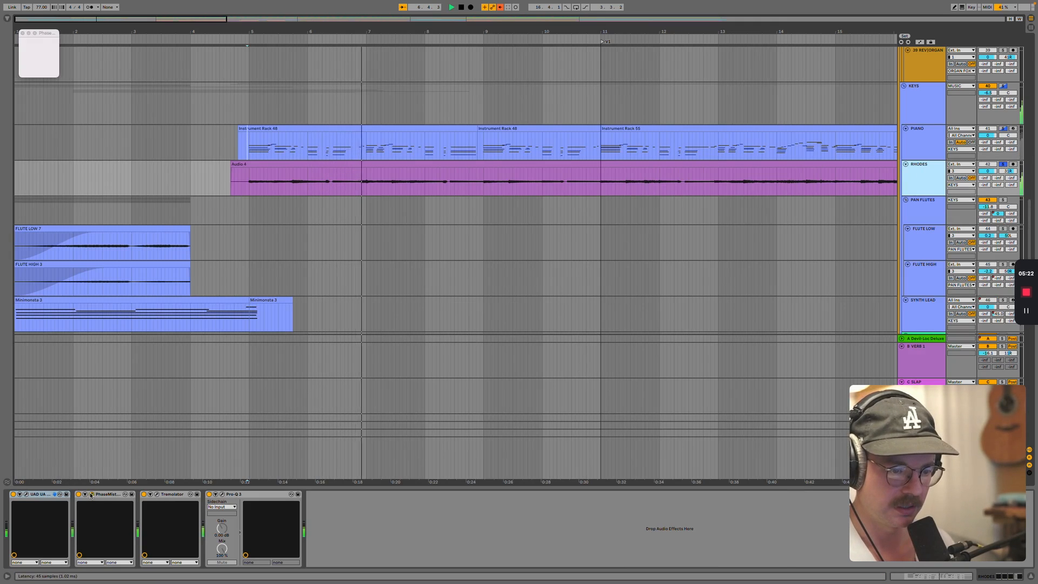
pyautogui.click(157, 494)
pyautogui.moveTo(262, 44); pyautogui.dragTo(238, 175)
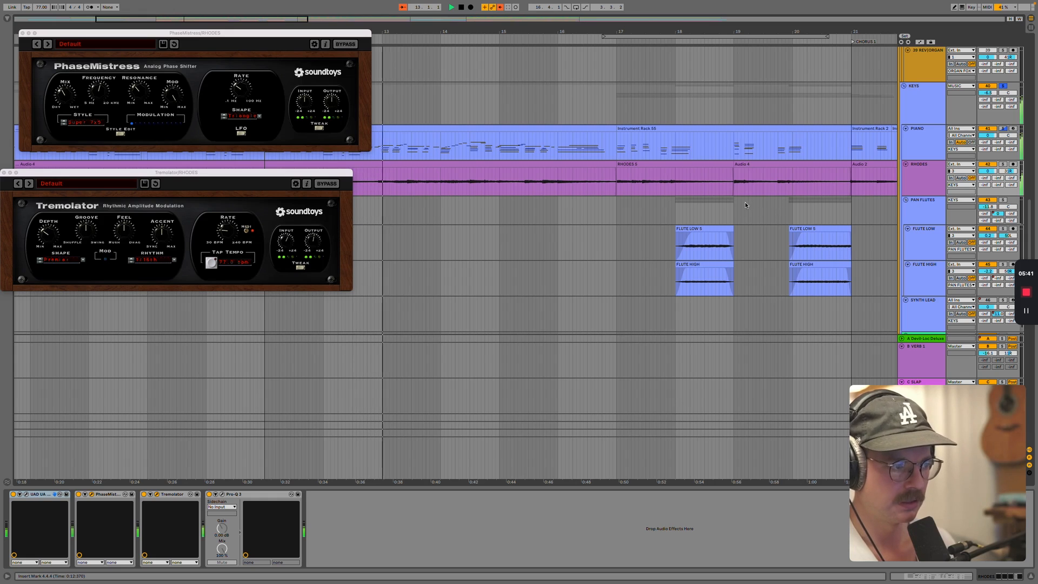
# Solo the M-Tron Pro track, move the playback start to bar 16 and clear the solo to audition the saxes.
pyautogui.scroll(-15, 889, 193)
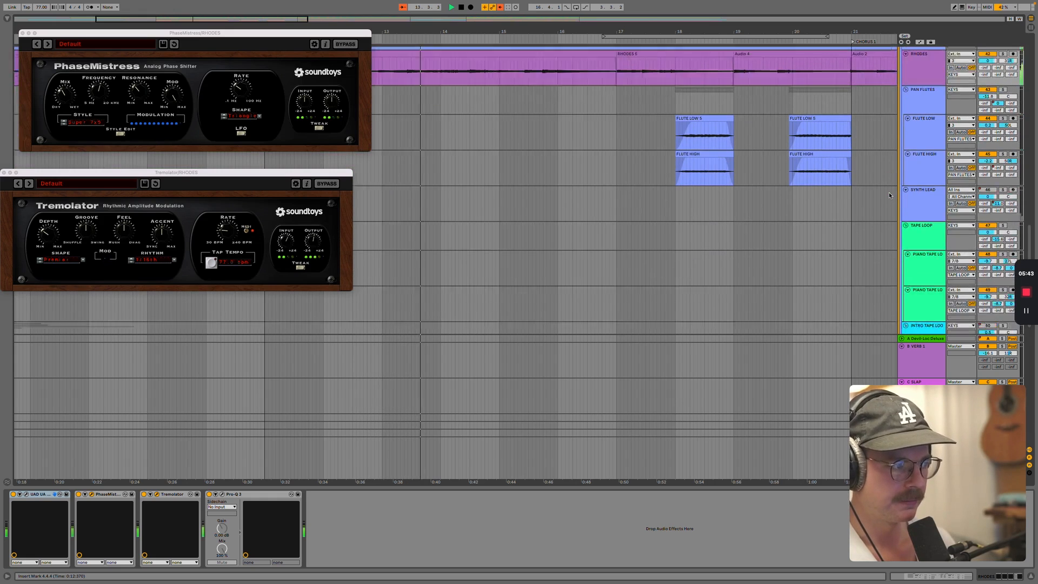
pyautogui.scroll(-5, 889, 193)
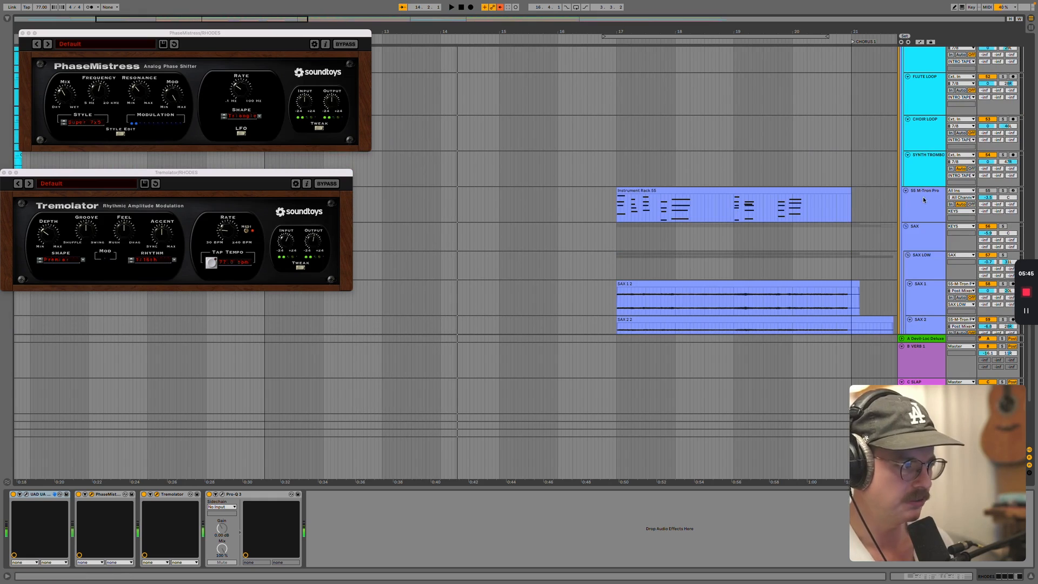
pyautogui.click(1003, 191)
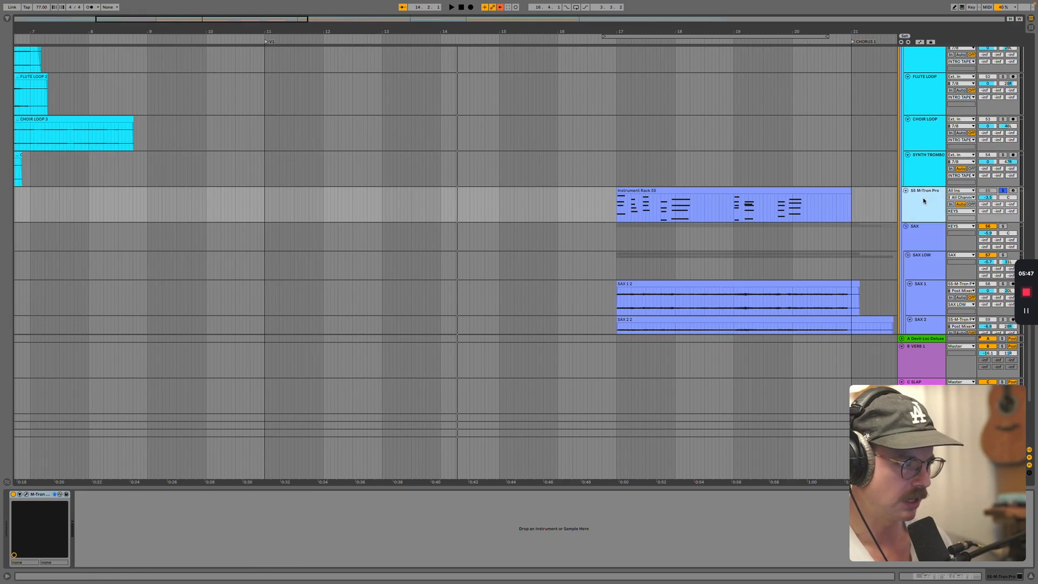
pyautogui.click(560, 157)
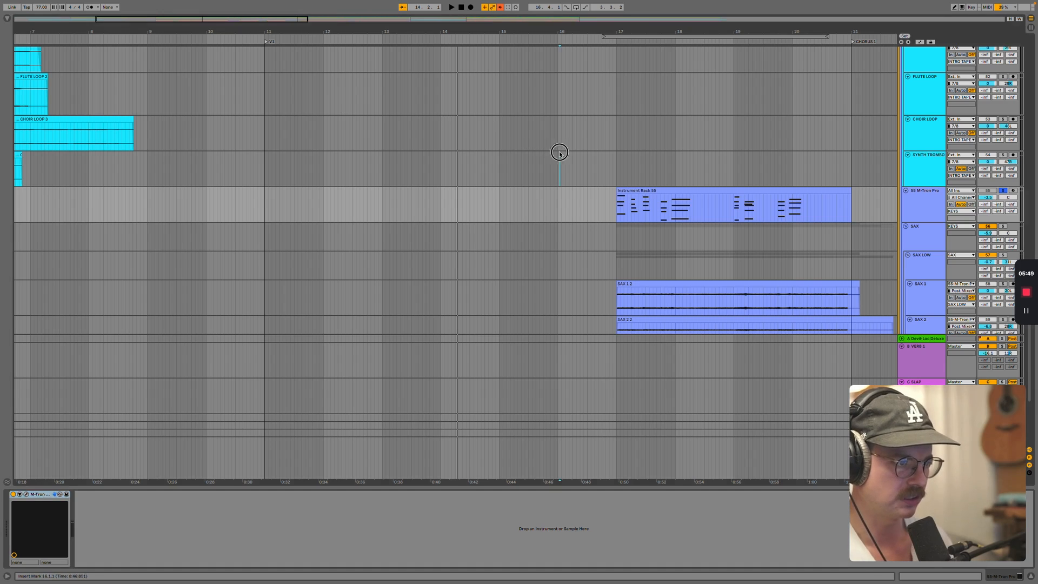
pyautogui.click(997, 192)
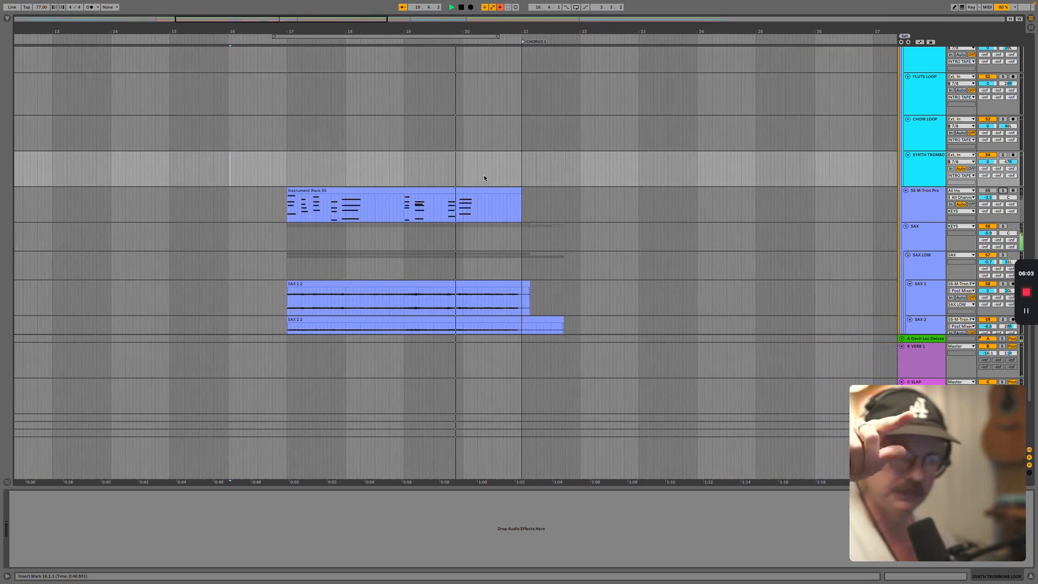
# Solo the SAX group and review the M-Tron Pro instrument's Saxophones and MkII Tenor Sax layers, closing its window when done.
pyautogui.scroll(-2, 865, 248)
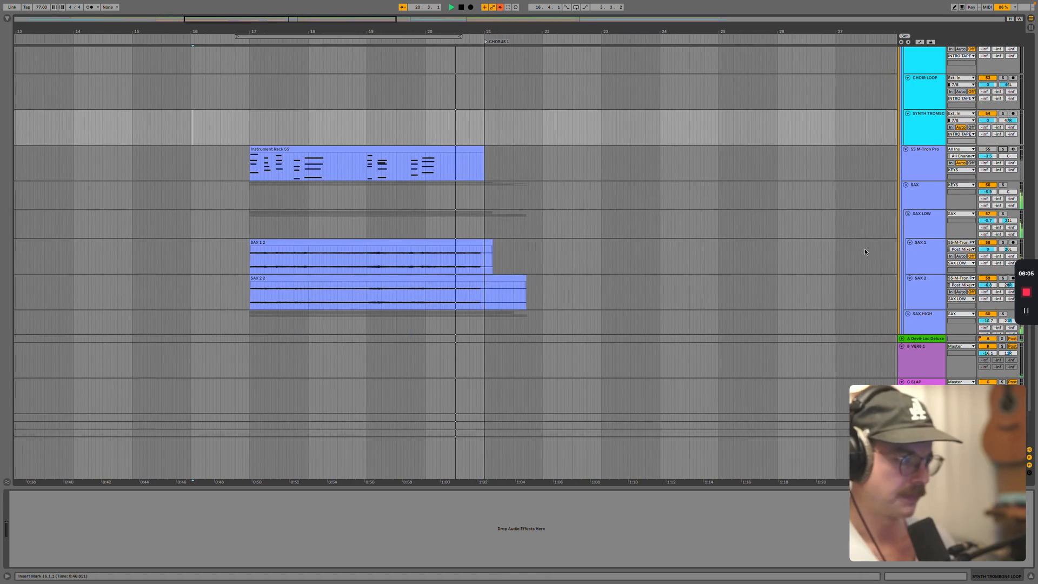
pyautogui.click(1004, 186)
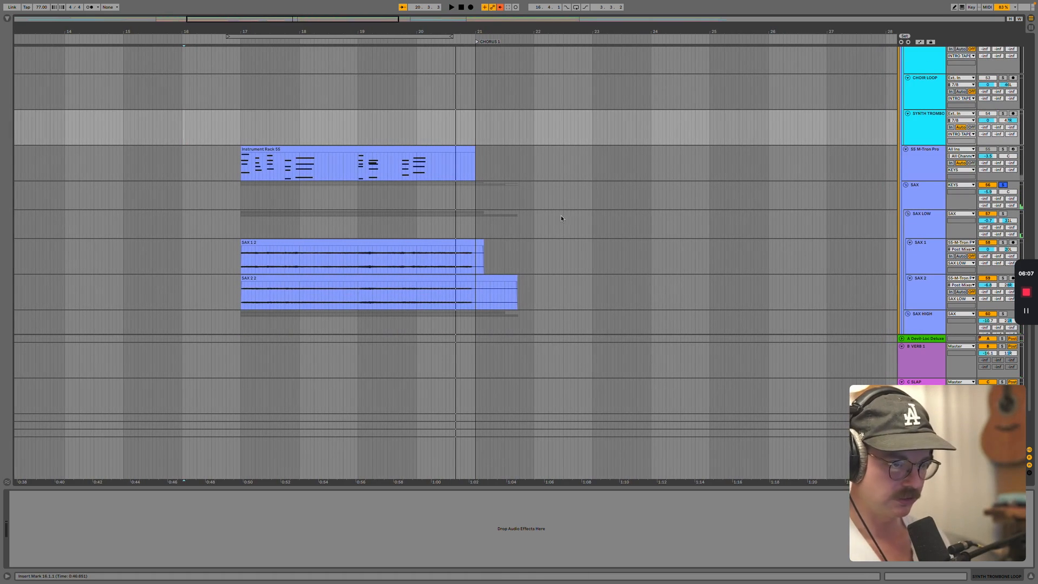
pyautogui.click(929, 167)
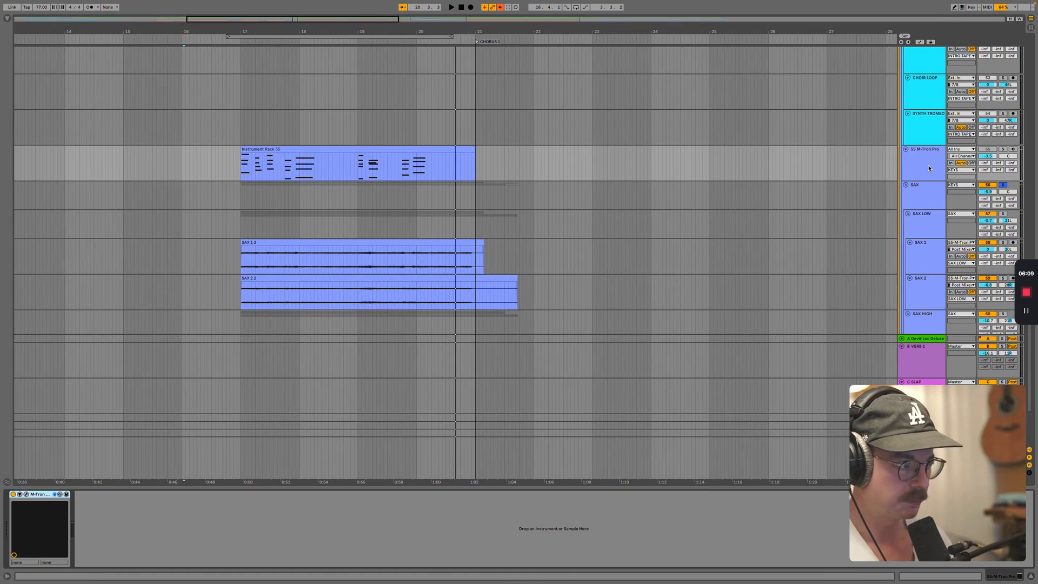
pyautogui.click(27, 494)
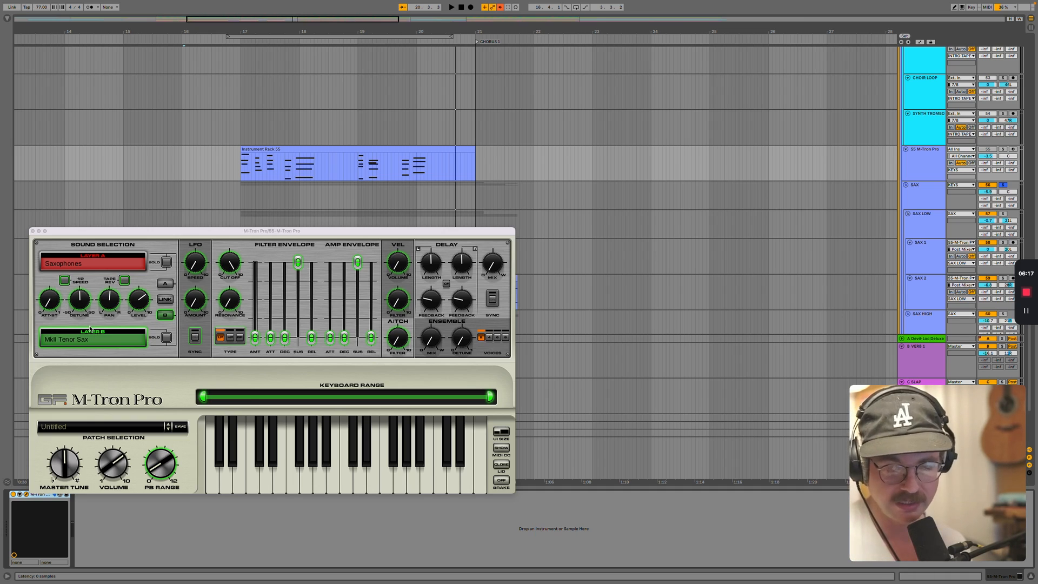
pyautogui.click(32, 231)
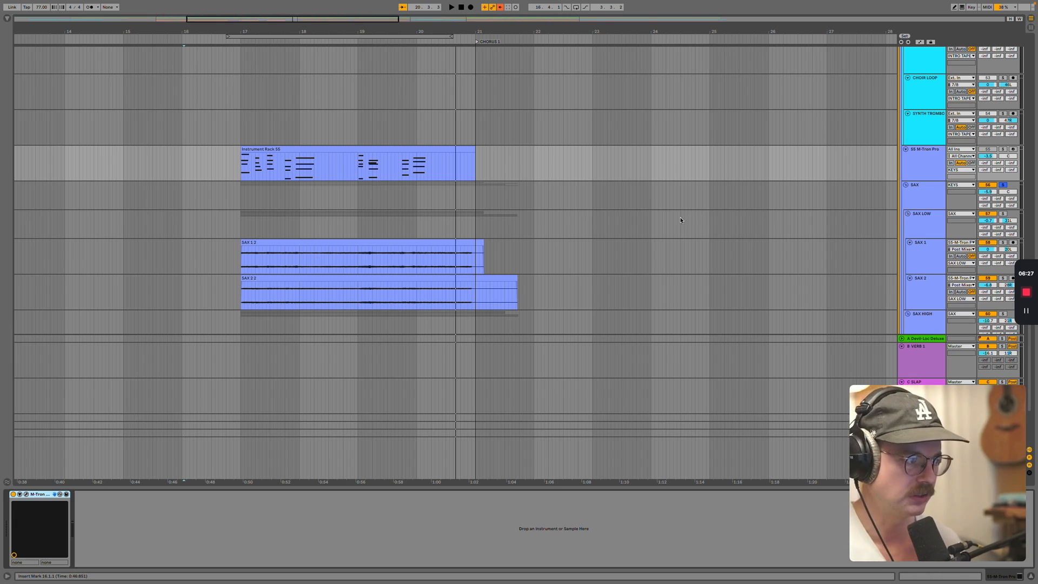
# Solo the SAX LOW group and play it from just before bar 17.
pyautogui.click(1003, 214)
pyautogui.hscroll(-5, 651, 231)
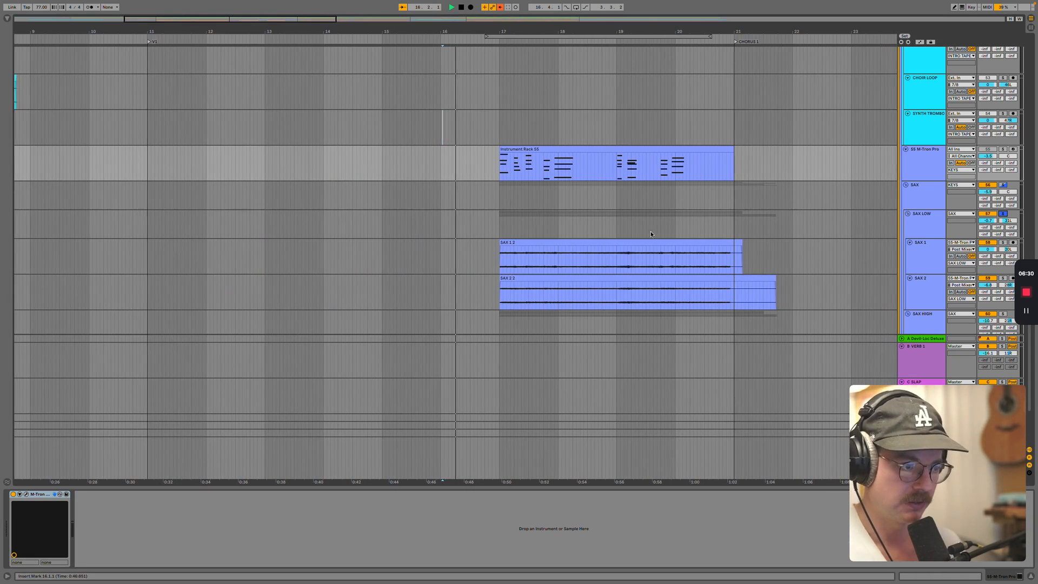
pyautogui.click(497, 225)
pyautogui.press('space')
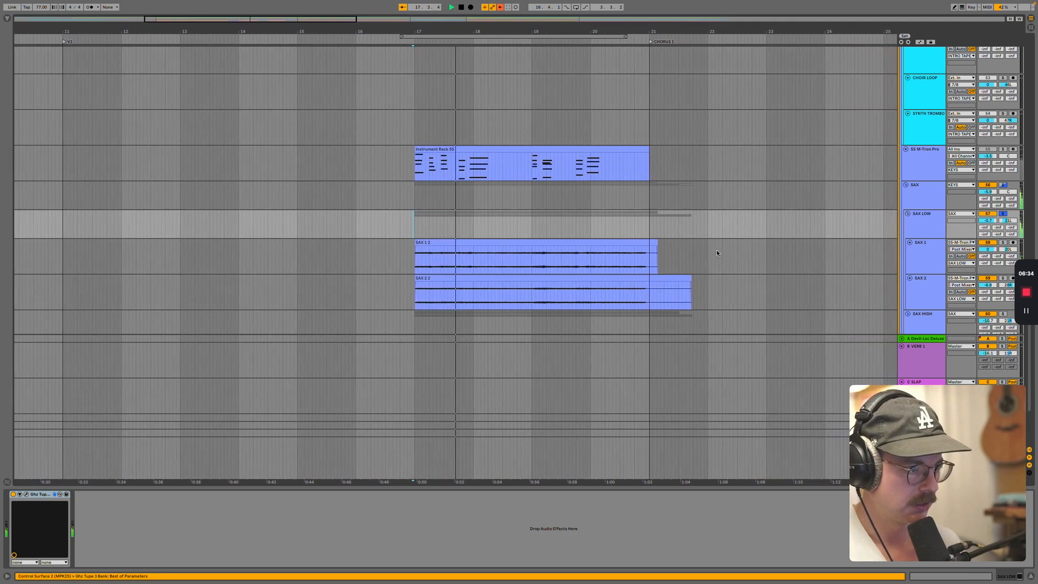
# Review the SAX group's Teletronix LA-2 and ValhallaÜberMod effects during playback, then close both plugin windows.
pyautogui.scroll(-5, 636, 227)
pyautogui.click(929, 105)
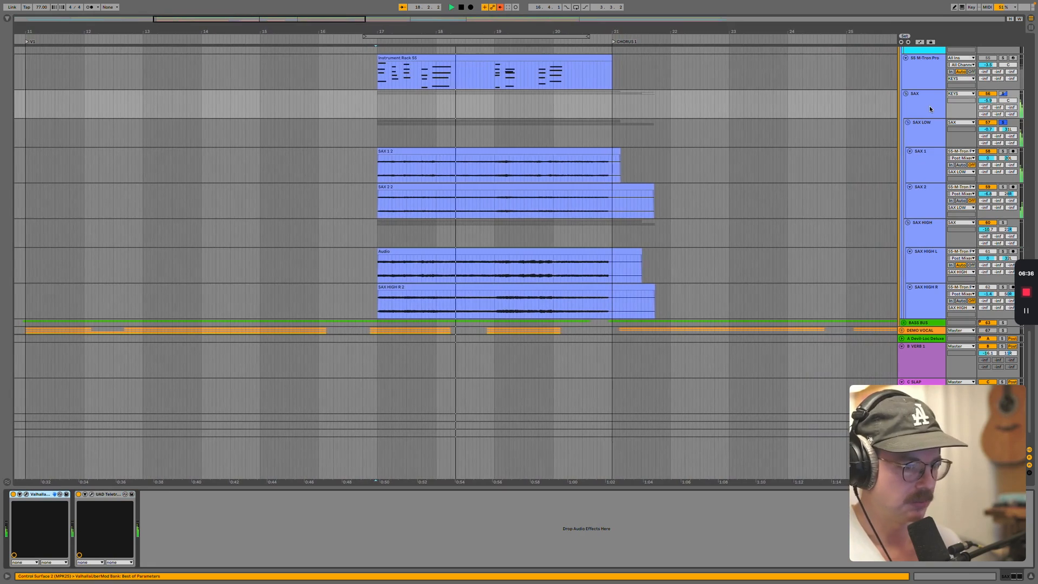
pyautogui.click(92, 494)
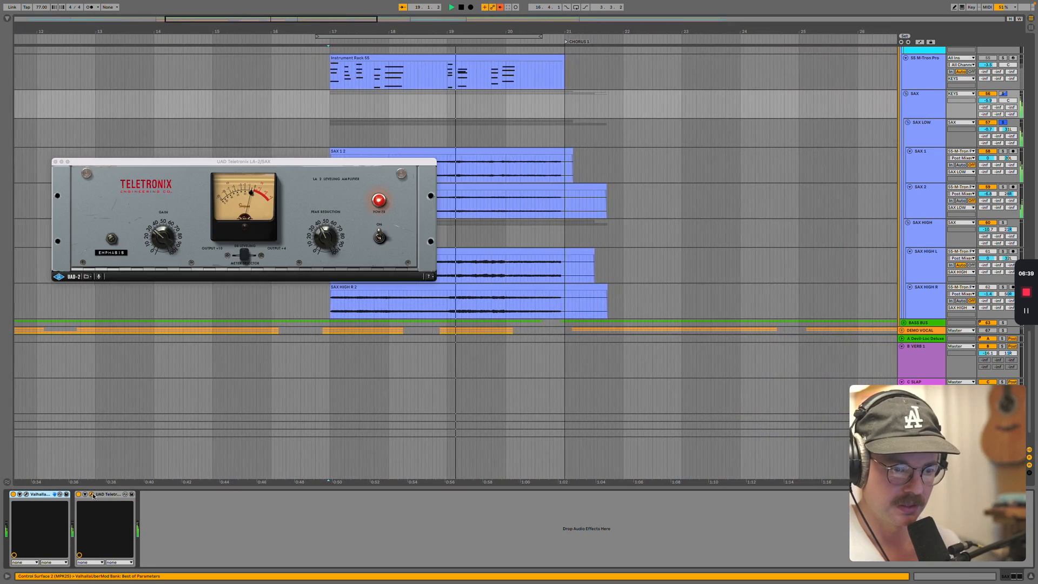
pyautogui.click(25, 495)
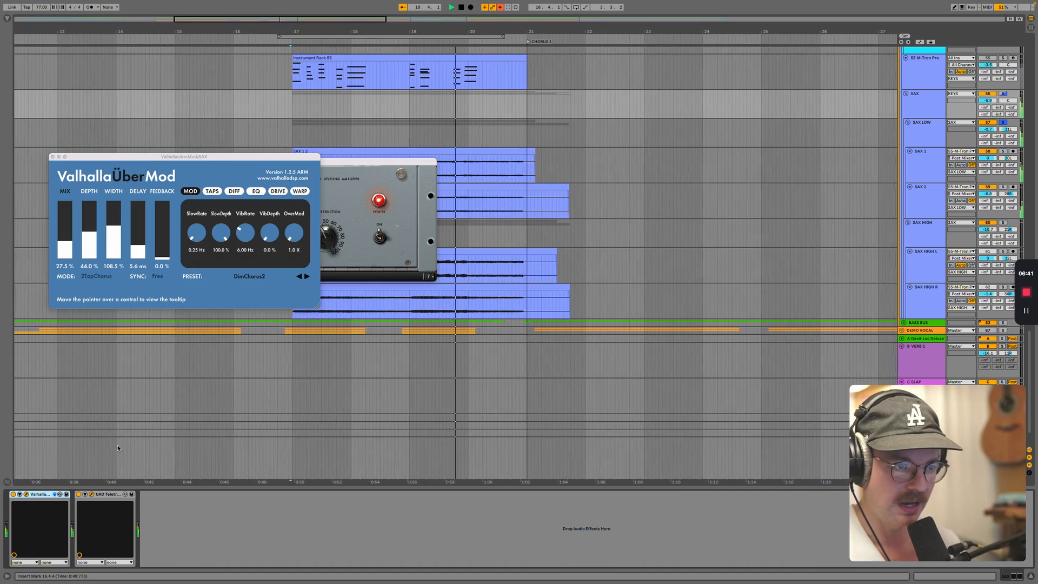
pyautogui.click(53, 157)
pyautogui.click(55, 162)
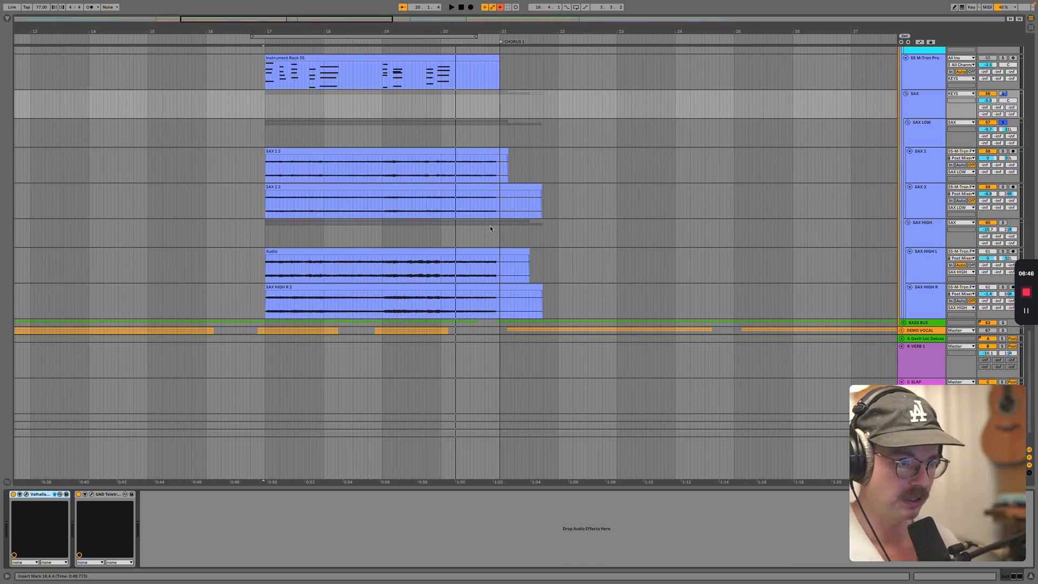
# Solo the SAX HIGH group and play it, clearing the SAX solo during playback to hear the saxes in context.
pyautogui.click(1004, 222)
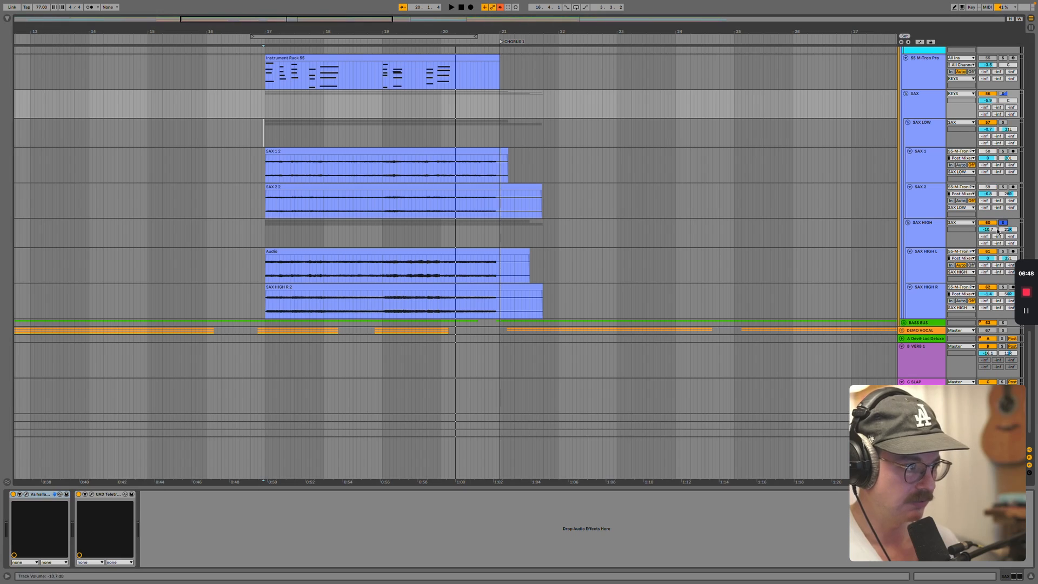
pyautogui.press('space')
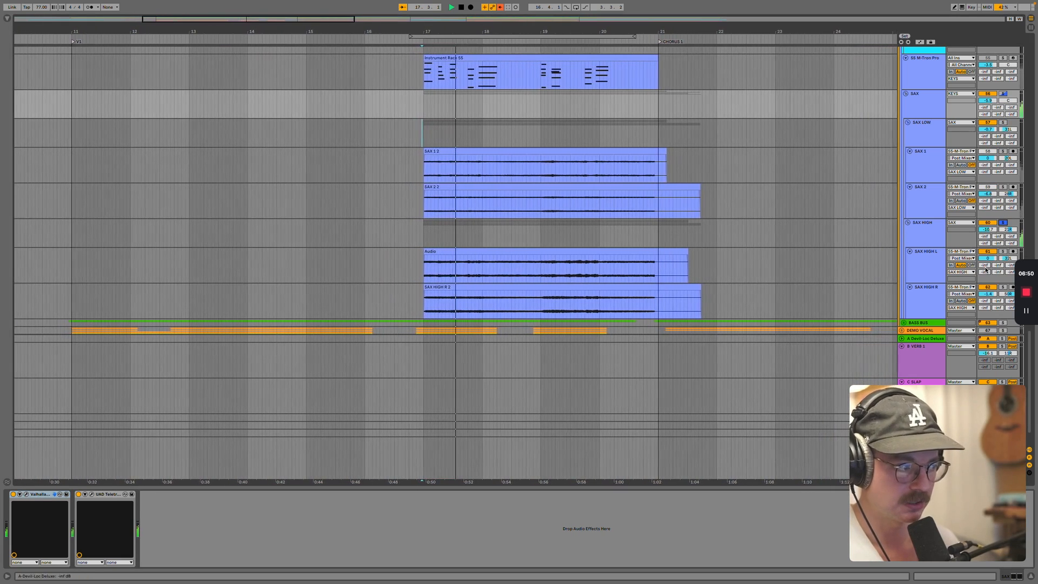
pyautogui.click(1003, 95)
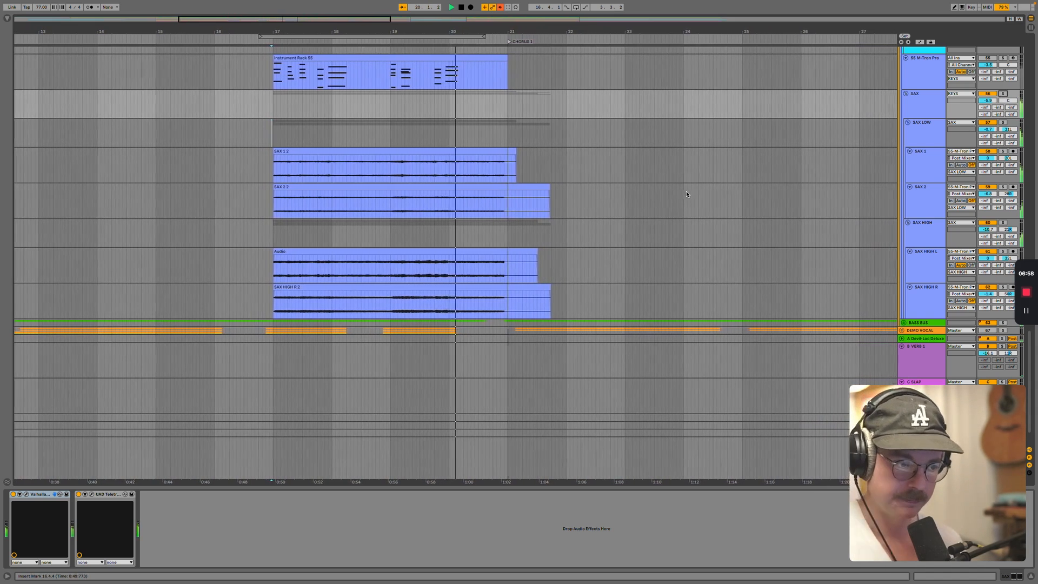
# Set the playback start to 15.4.3 and play the SAX LOW and SAX HIGH groups in the full mix.
pyautogui.scroll(-3, 686, 194)
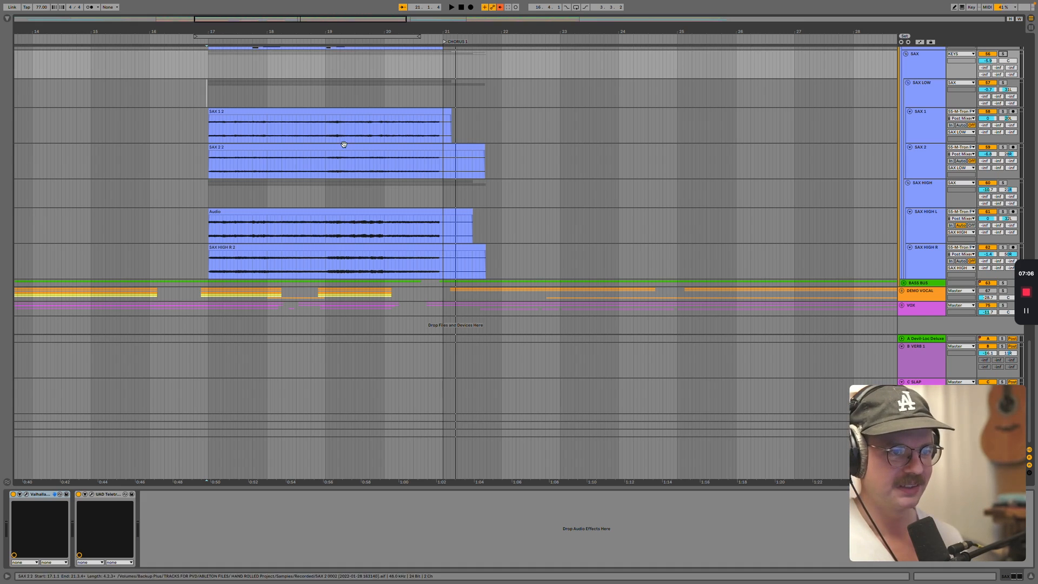
pyautogui.click(145, 85)
pyautogui.press('space')
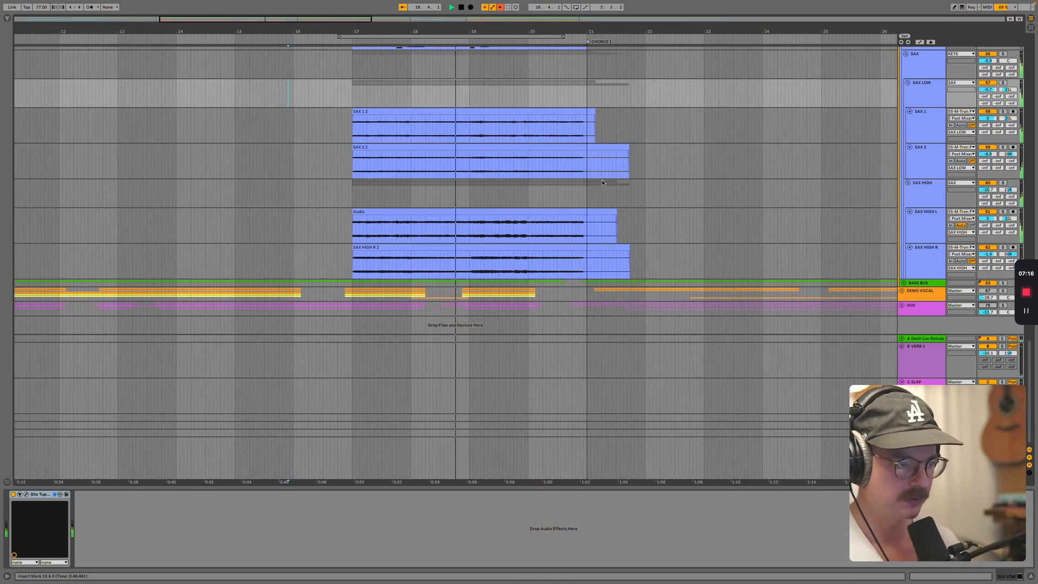
pyautogui.hscroll(-2, 427, 150)
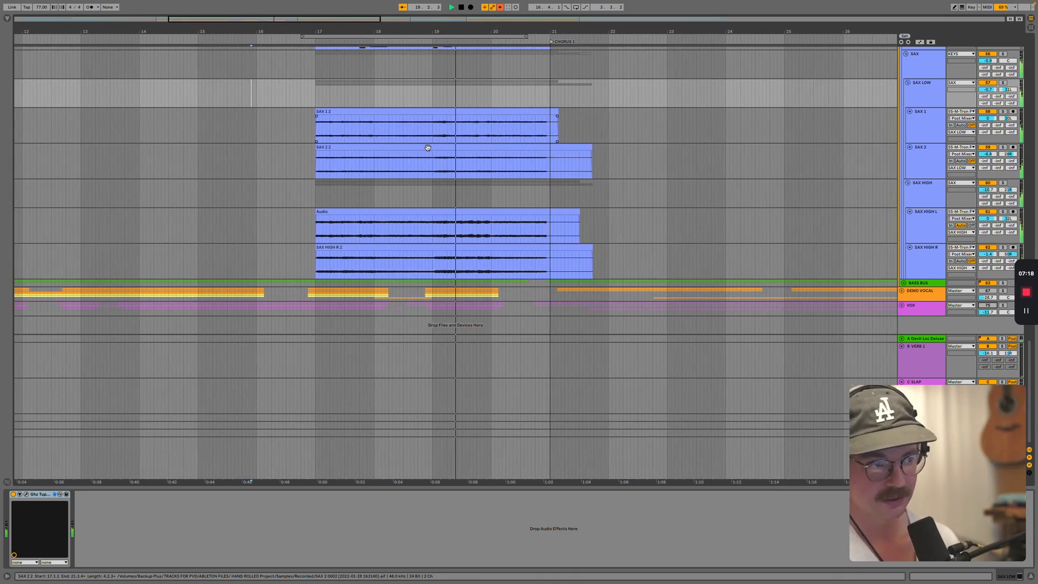
# Play from the CHORUS 1 marker and look over the piano, Rhodes, flute, tape loop and sax tracks during playback.
pyautogui.scroll(5, 427, 150)
pyautogui.hscroll(4, 428, 150)
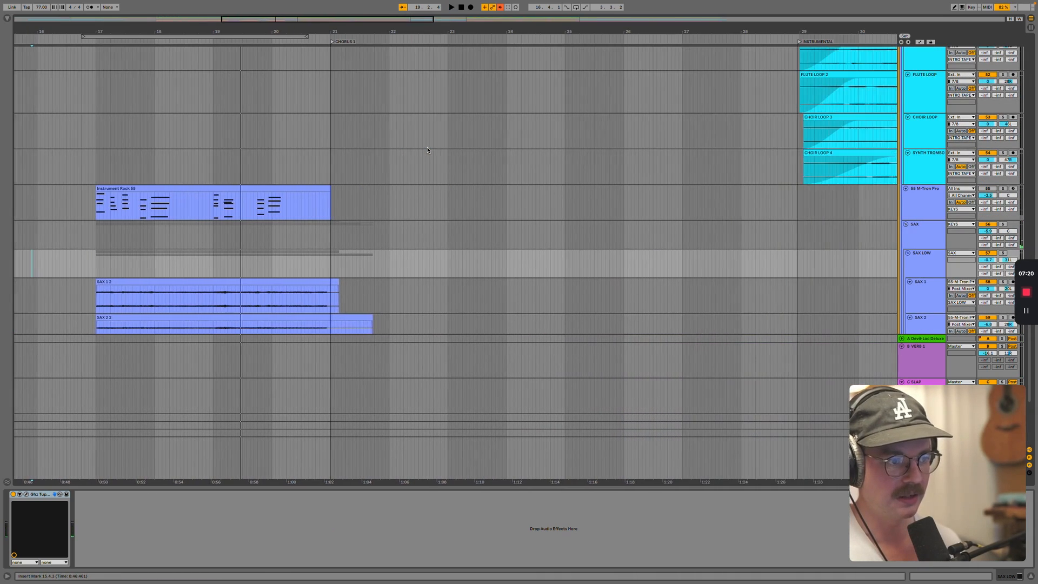
pyautogui.scroll(8, 427, 149)
pyautogui.scroll(3, 427, 149)
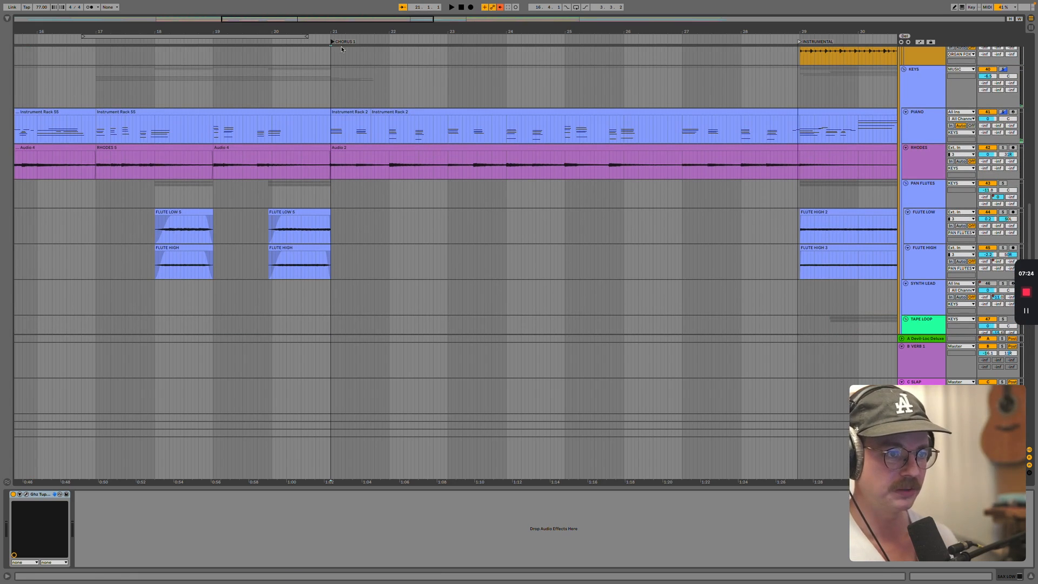
pyautogui.press('space')
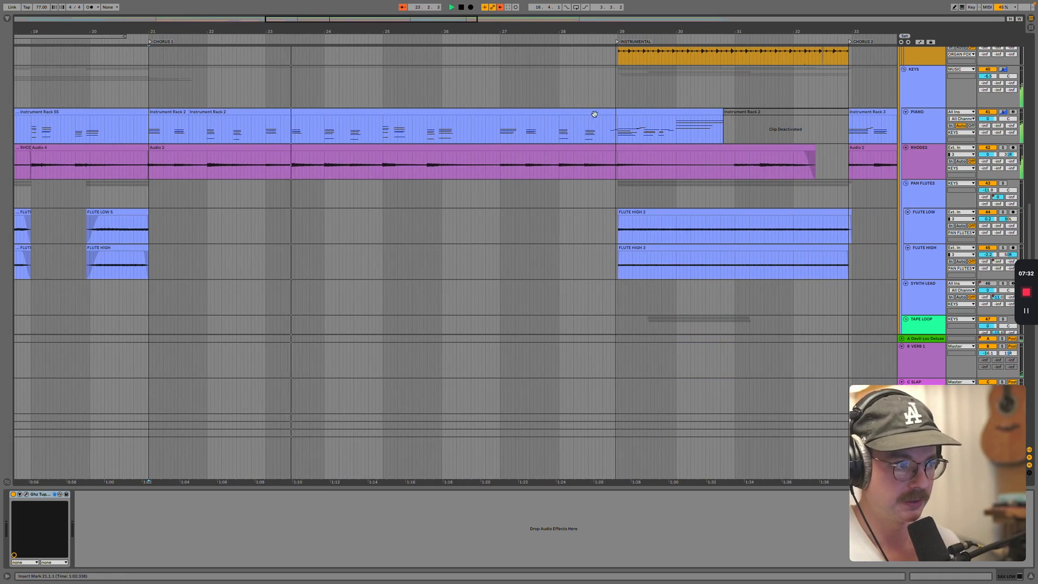
pyautogui.scroll(-10, 525, 106)
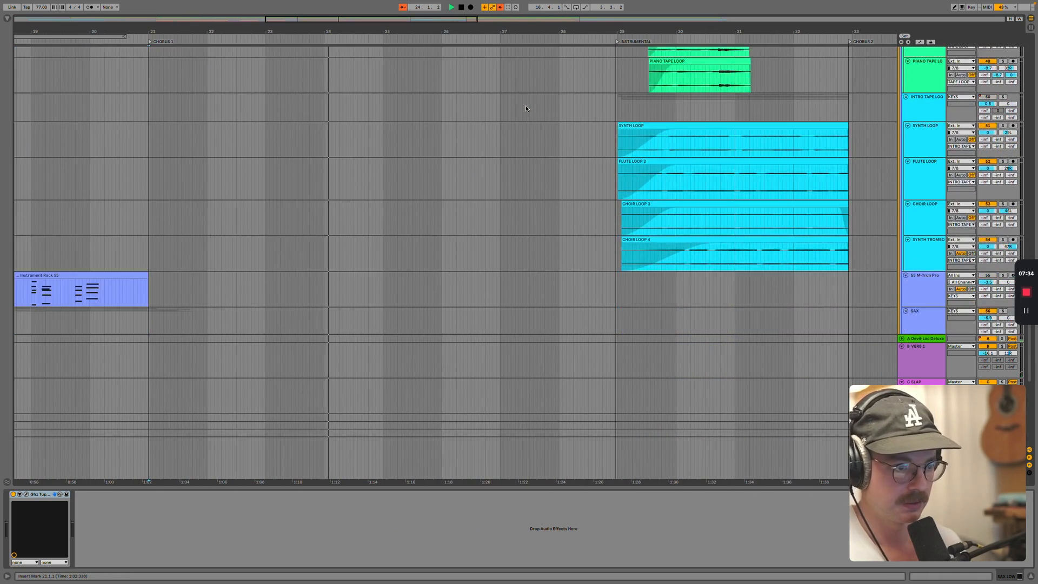
pyautogui.scroll(-8, 526, 109)
pyautogui.scroll(-2, 639, 146)
pyautogui.scroll(9, 639, 146)
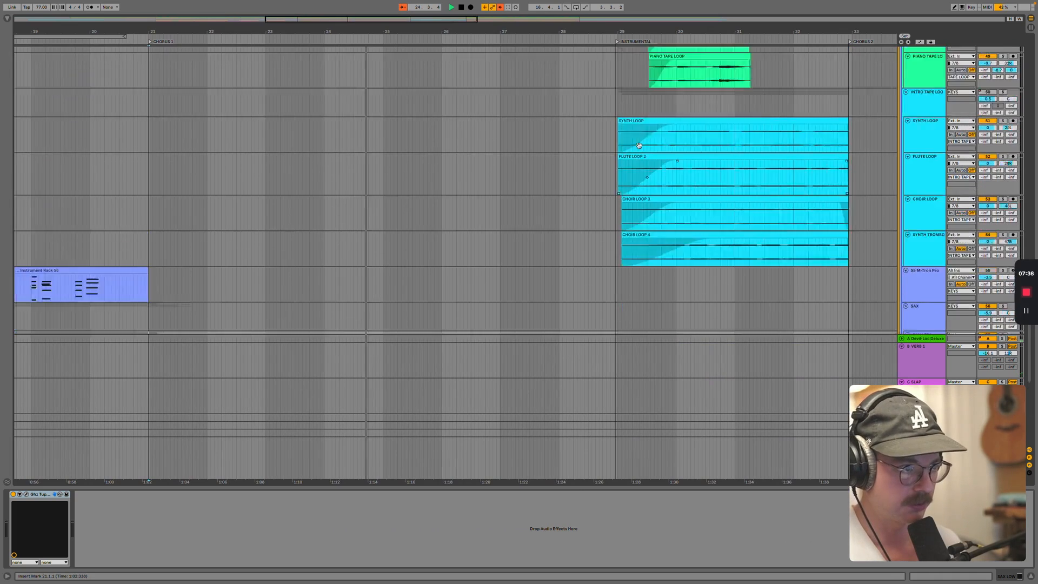
pyautogui.scroll(10, 639, 145)
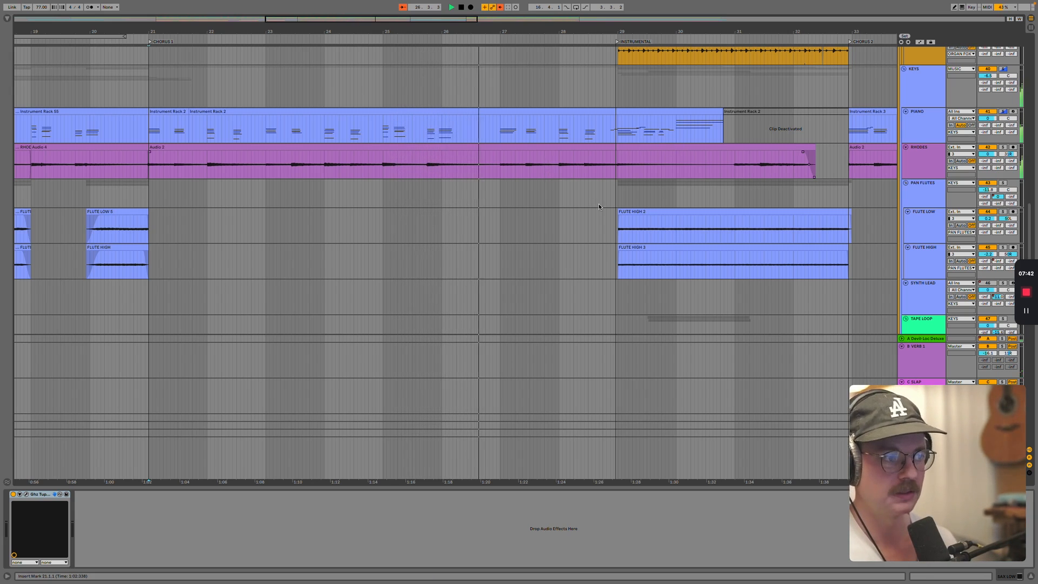
# Solo the KEYS group and play it from the INSTRUMENTAL marker while looking over its tracks.
pyautogui.hscroll(5, 586, 207)
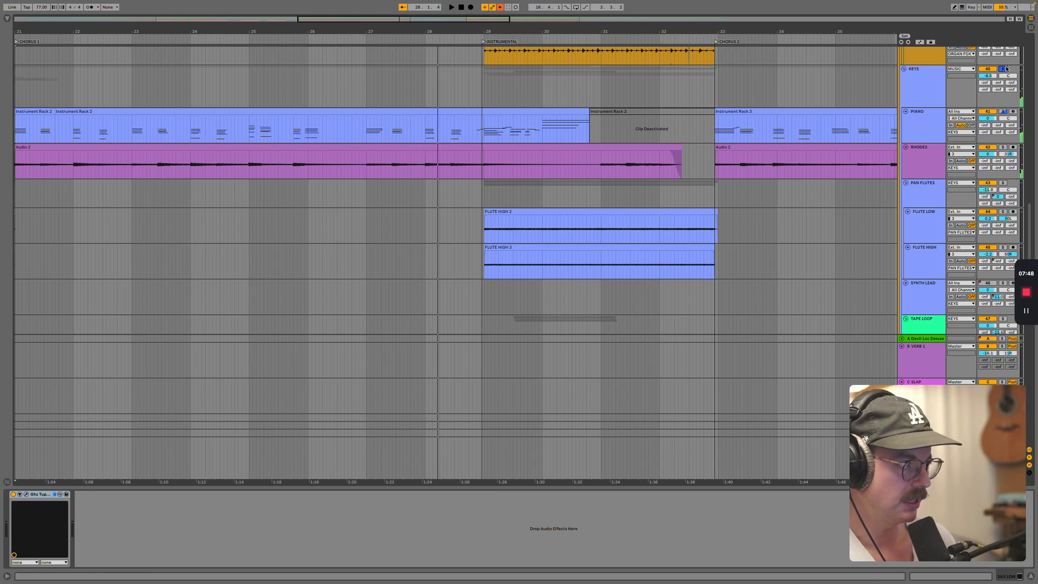
pyautogui.click(483, 41)
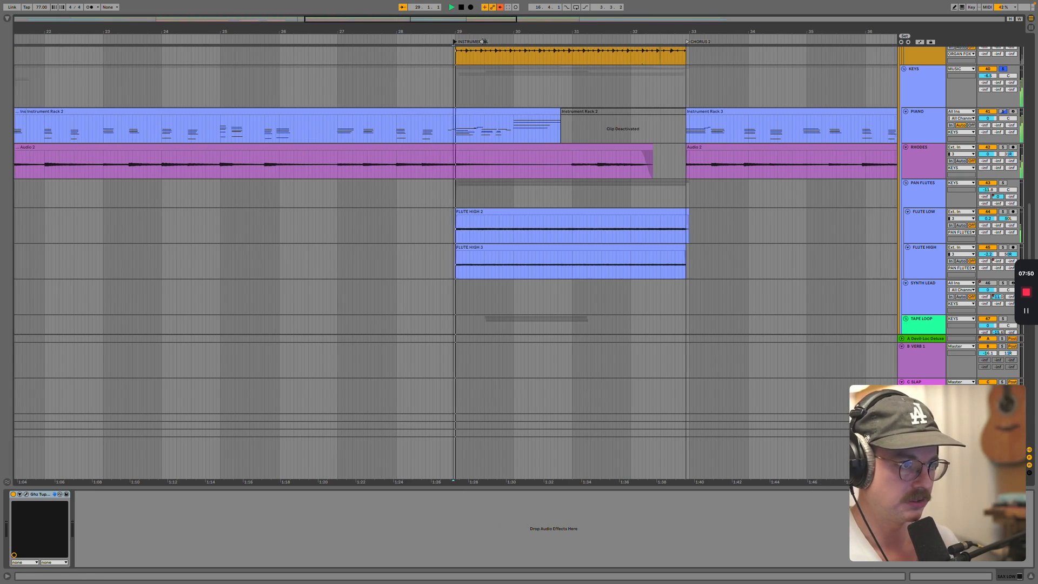
pyautogui.scroll(-5, 498, 125)
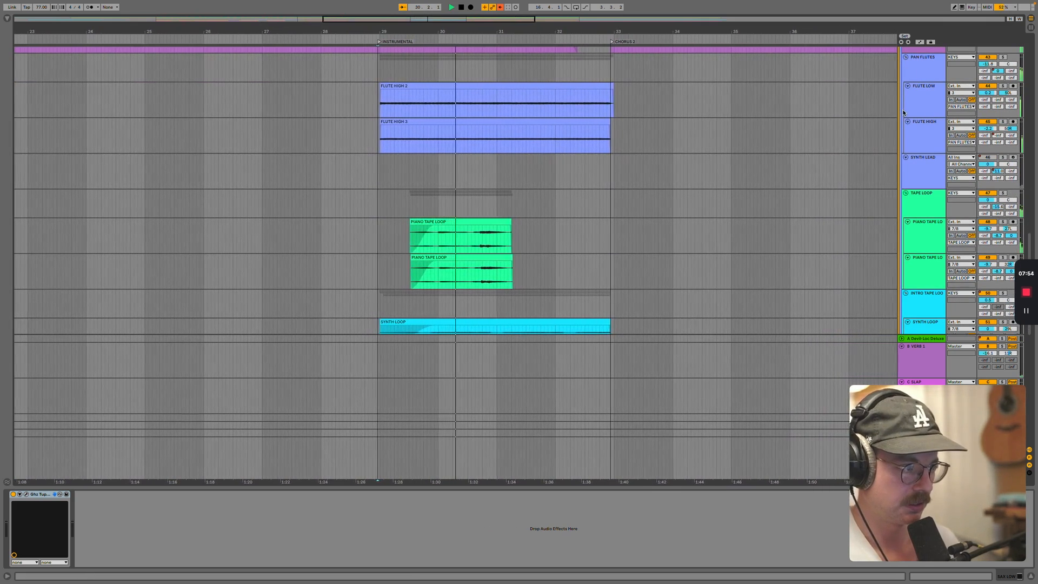
pyautogui.scroll(-15, 822, 174)
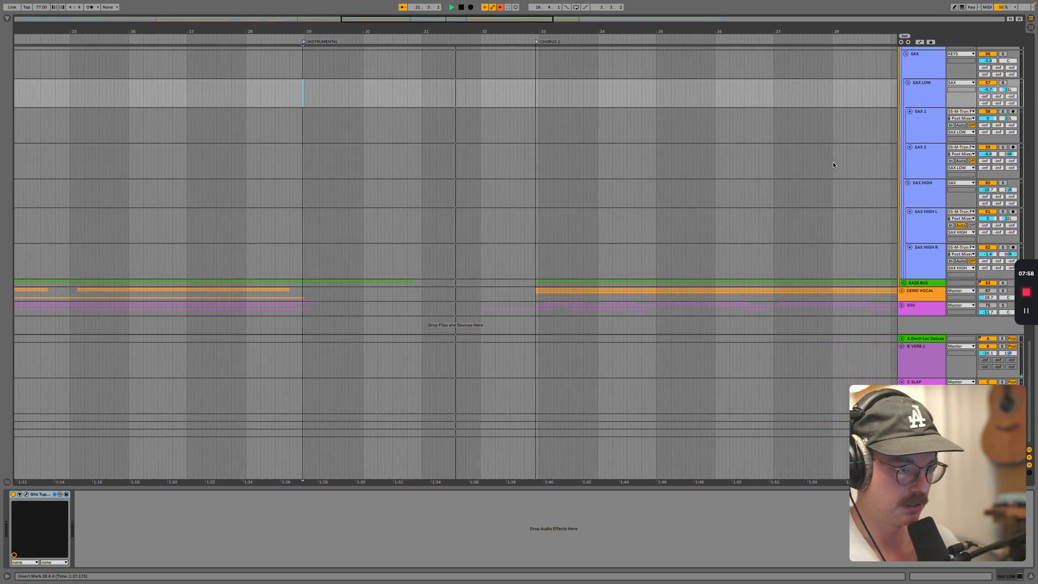
pyautogui.scroll(20, 833, 165)
pyautogui.scroll(-3, 833, 165)
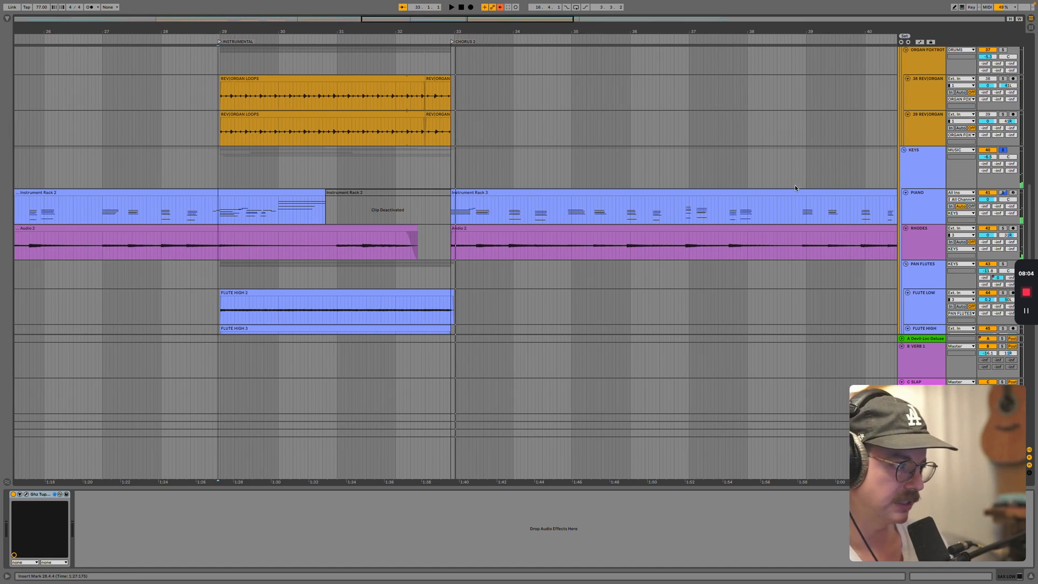
# Solo and audition the PAN FLUTES group, and do the same with the TAPE LOOP group from 29.2.3.
pyautogui.scroll(-5, 600, 173)
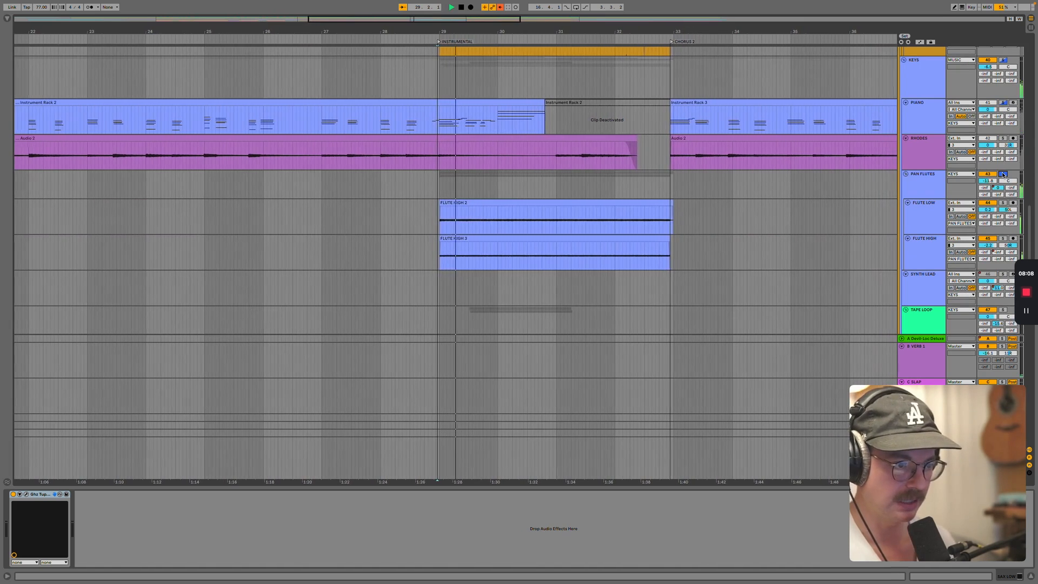
pyautogui.scroll(-10, 598, 184)
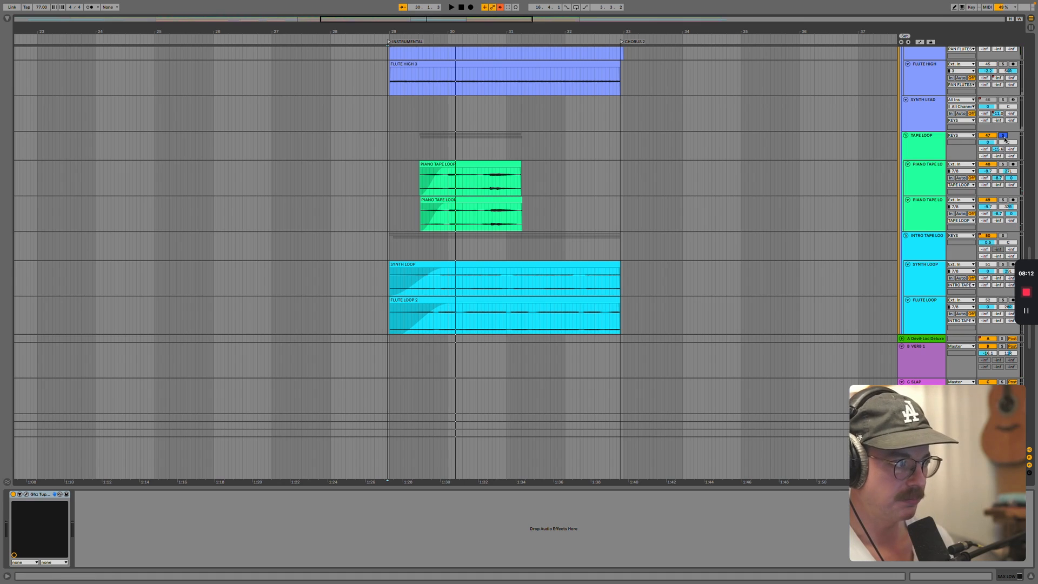
pyautogui.press('space')
pyautogui.press('space')
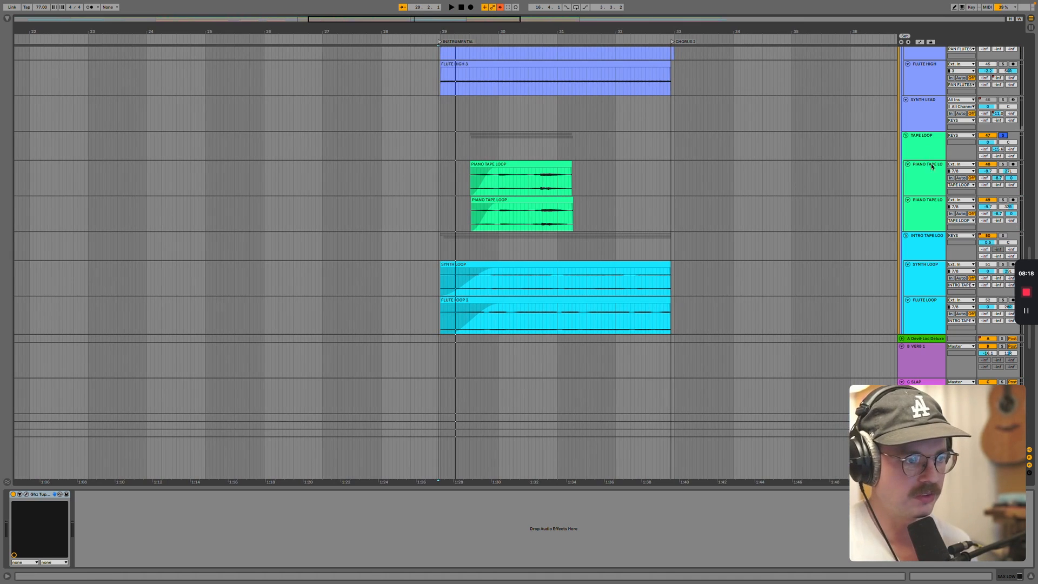
pyautogui.click(464, 144)
pyautogui.press('space')
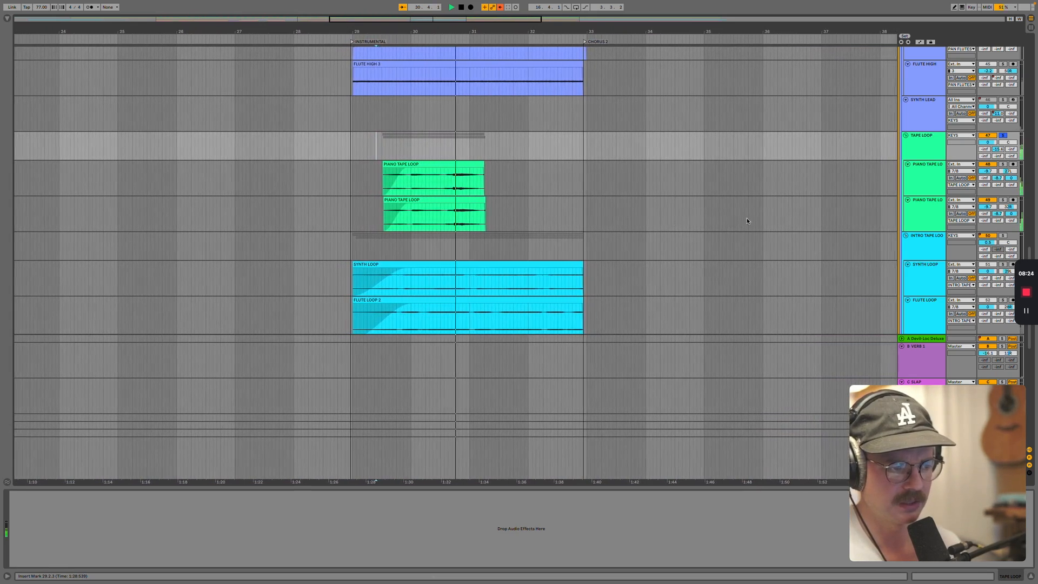
pyautogui.scroll(-3, 846, 212)
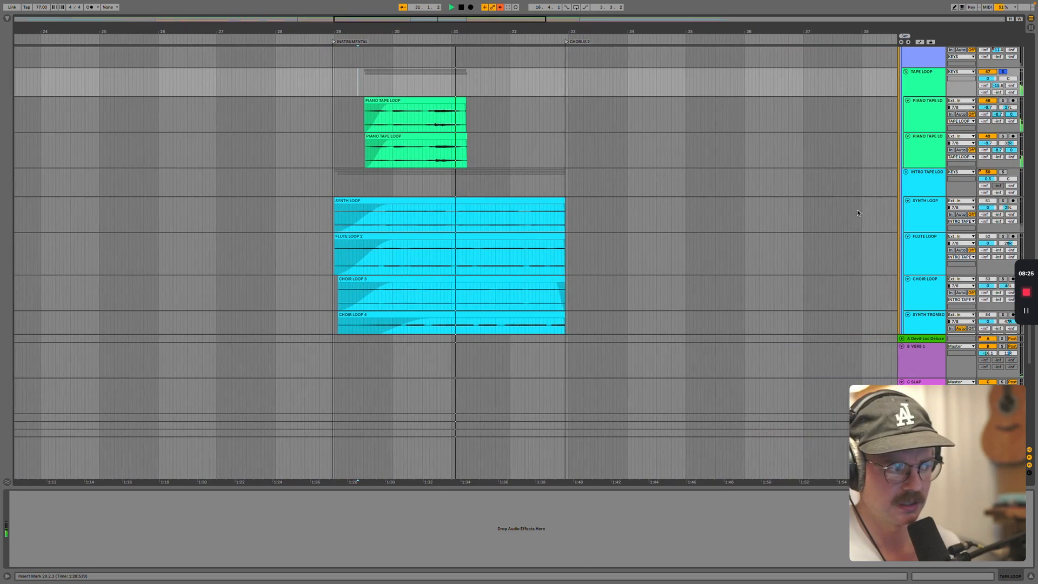
# Stop playback, switch the solo to the intro tape loop group and play it through the instrumental section.
pyautogui.press('space')
pyautogui.click(1003, 172)
pyautogui.press('space')
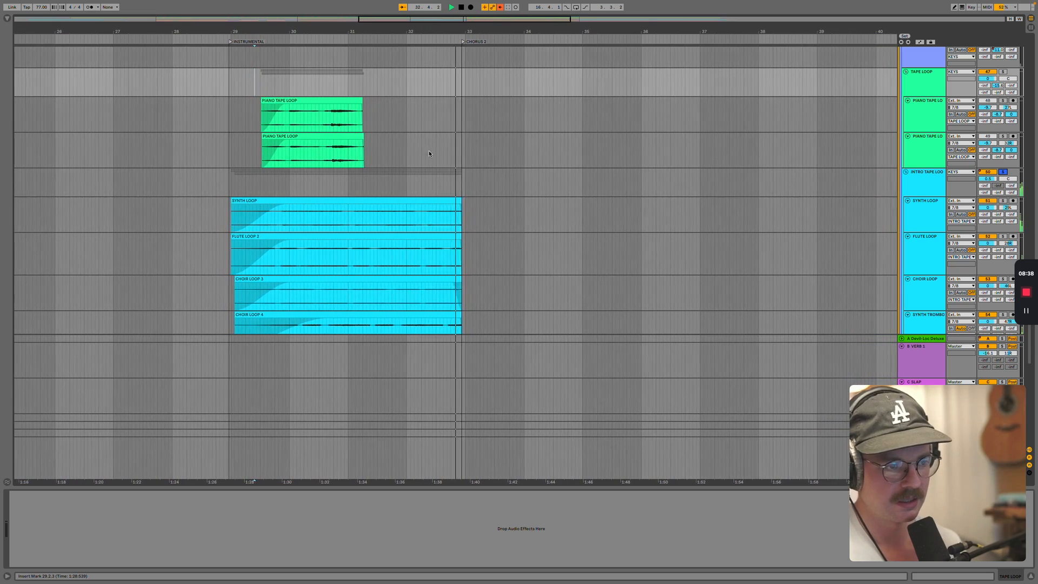
# Solo the CLAP BUS group and play its Sydney Clap clips from just before the INSTRUMENTAL marker.
pyautogui.scroll(10, 427, 135)
pyautogui.scroll(-3, 427, 138)
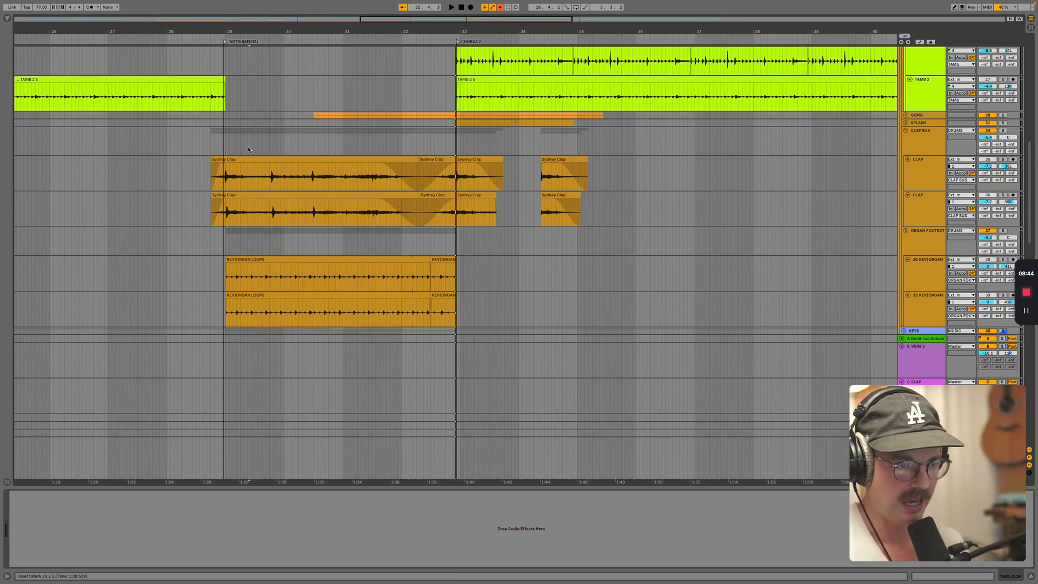
pyautogui.click(202, 146)
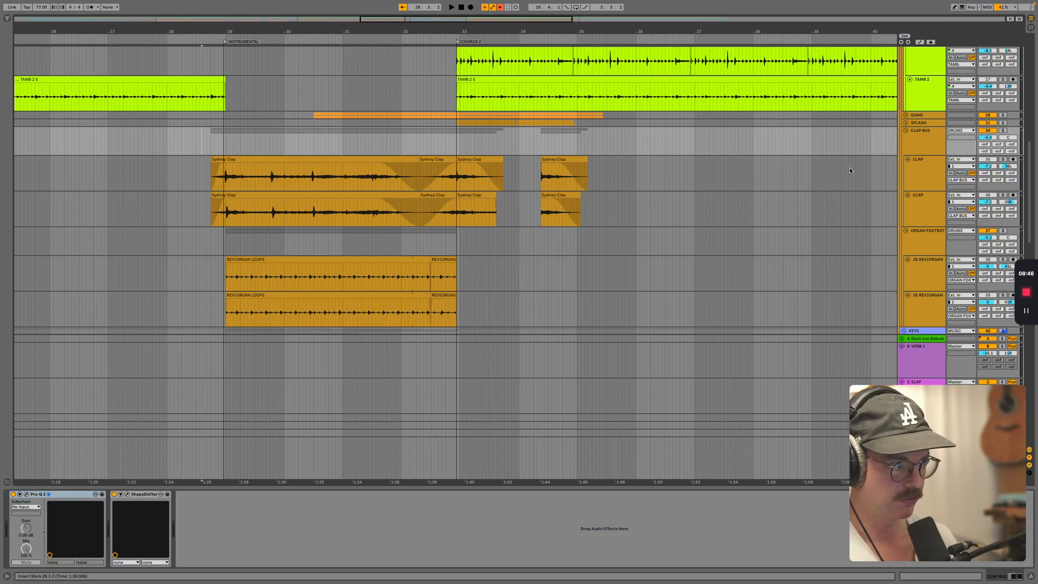
pyautogui.click(215, 142)
pyautogui.press('space')
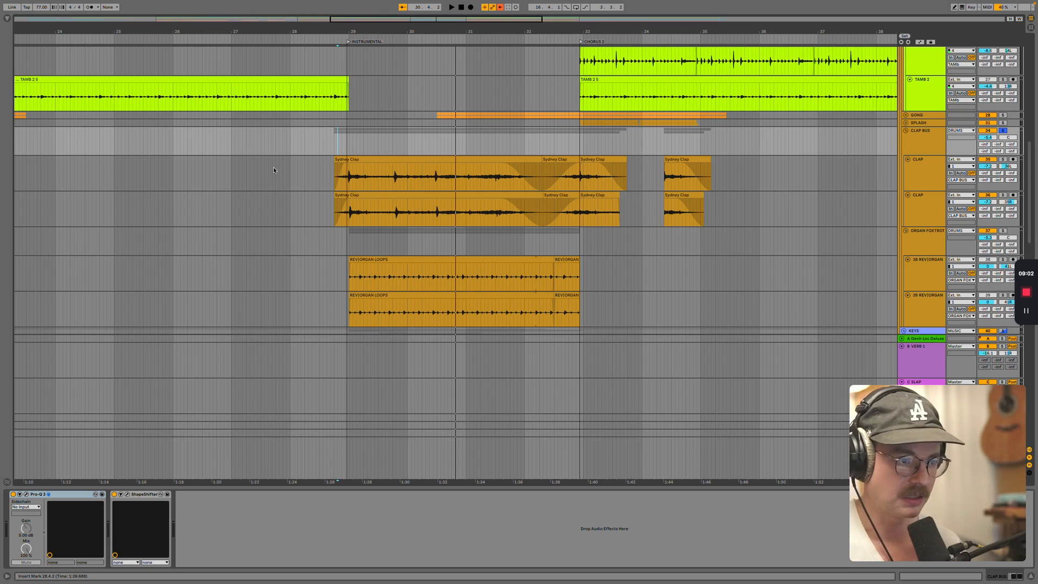
# Solo the ORGAN FOXTROT group and play its REV/ORGAN LOOPS clips from the start of the instrumental section.
pyautogui.scroll(-3, 307, 235)
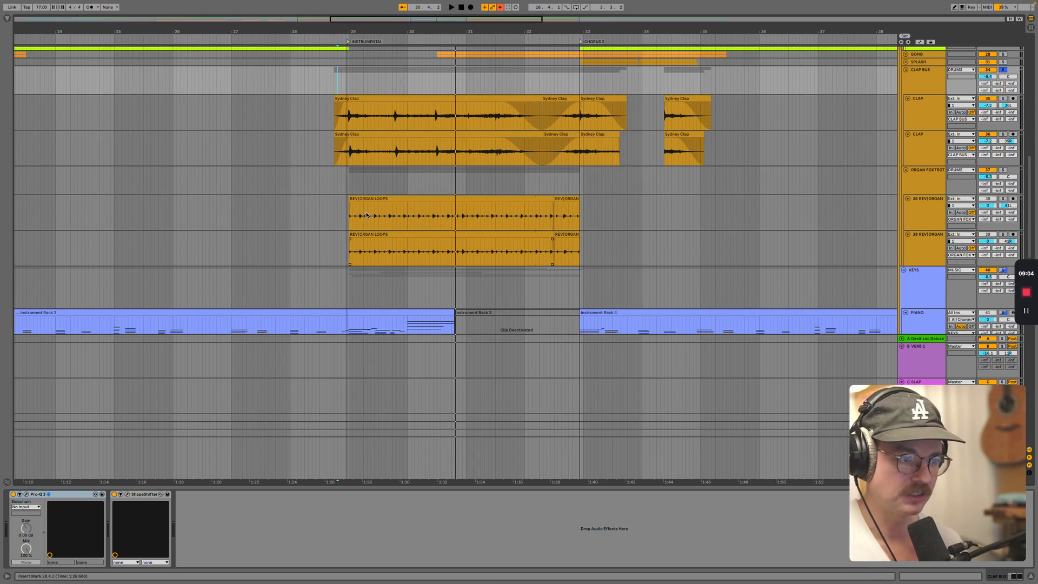
pyautogui.scroll(3, 504, 167)
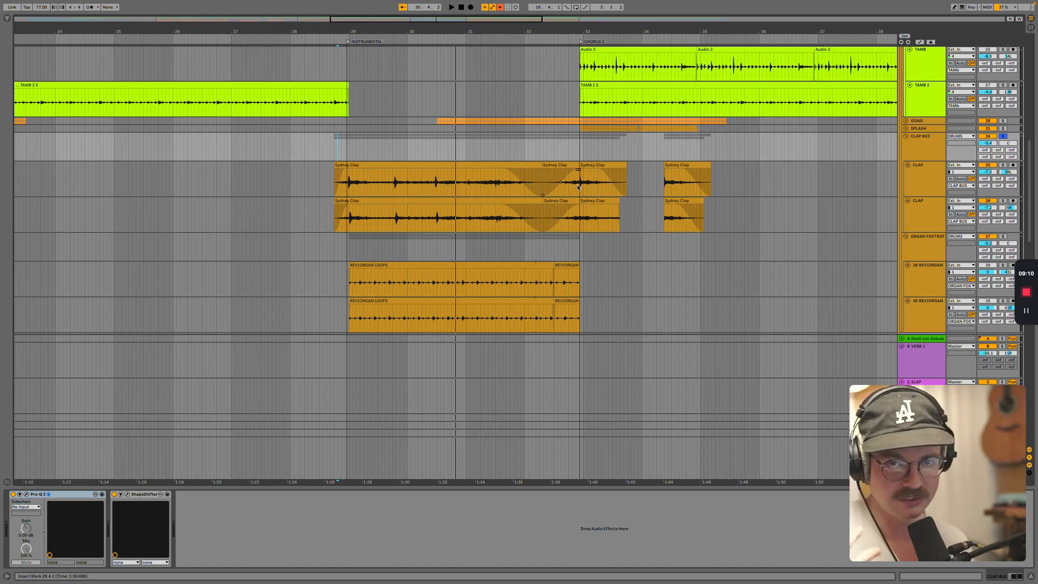
pyautogui.scroll(-1, 772, 210)
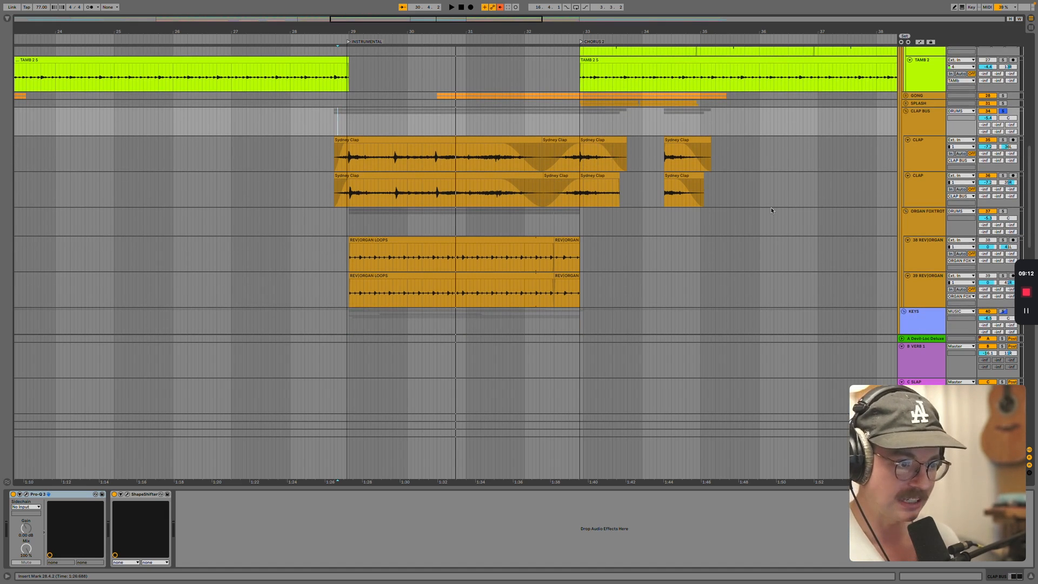
pyautogui.scroll(-2, 772, 210)
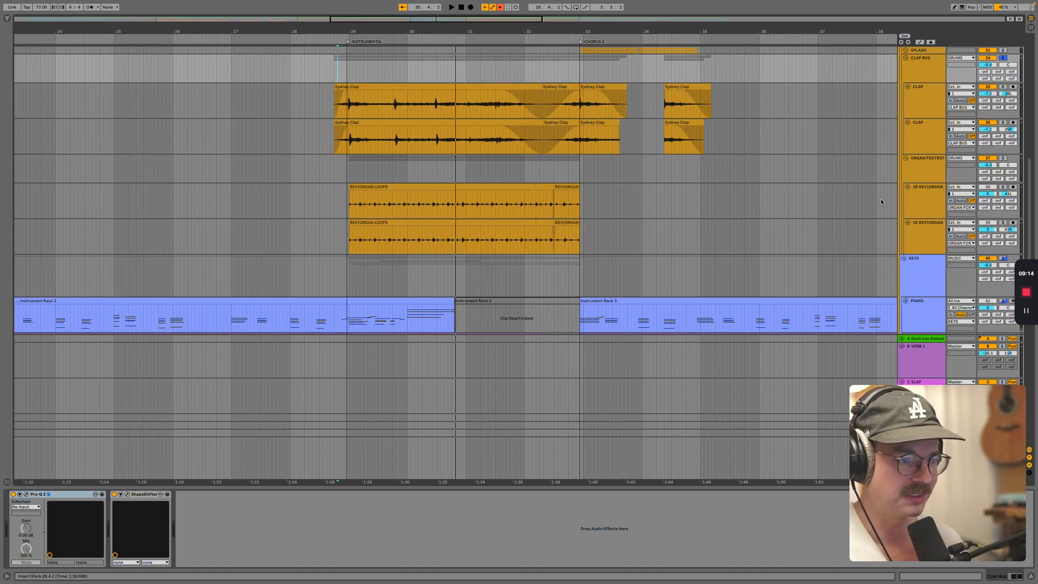
pyautogui.click(1004, 158)
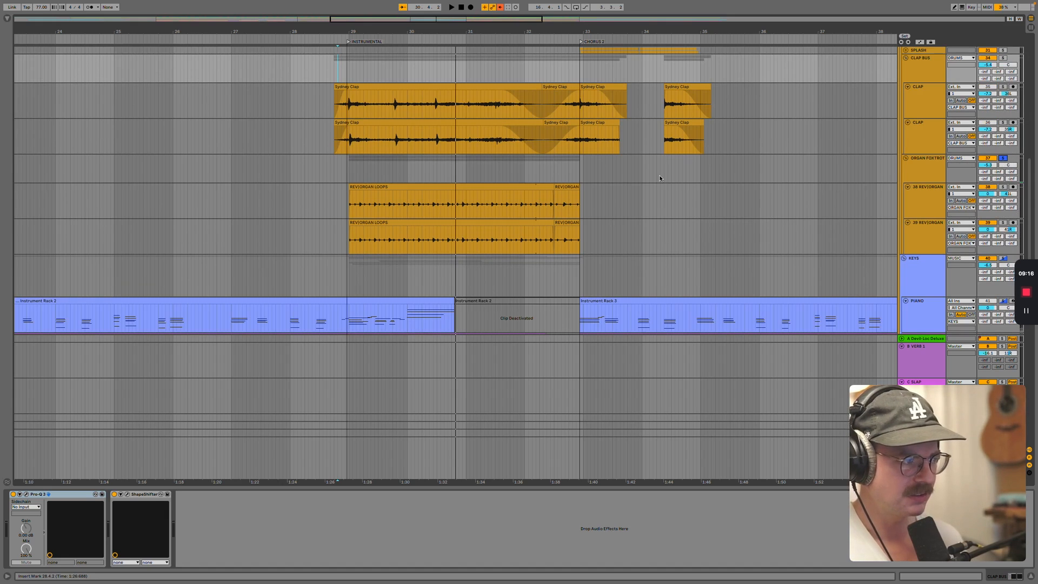
pyautogui.click(349, 168)
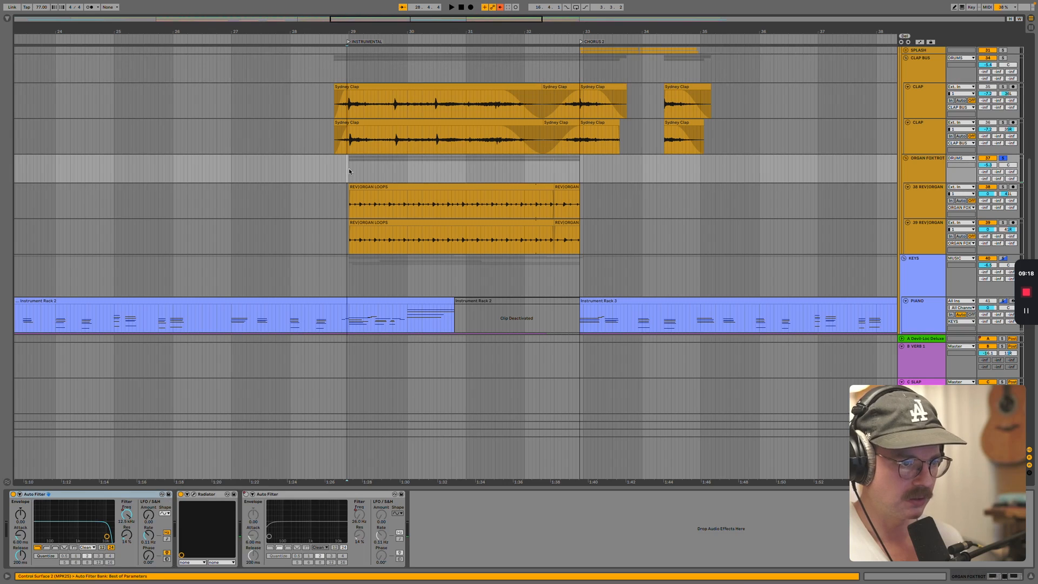
pyautogui.press('space')
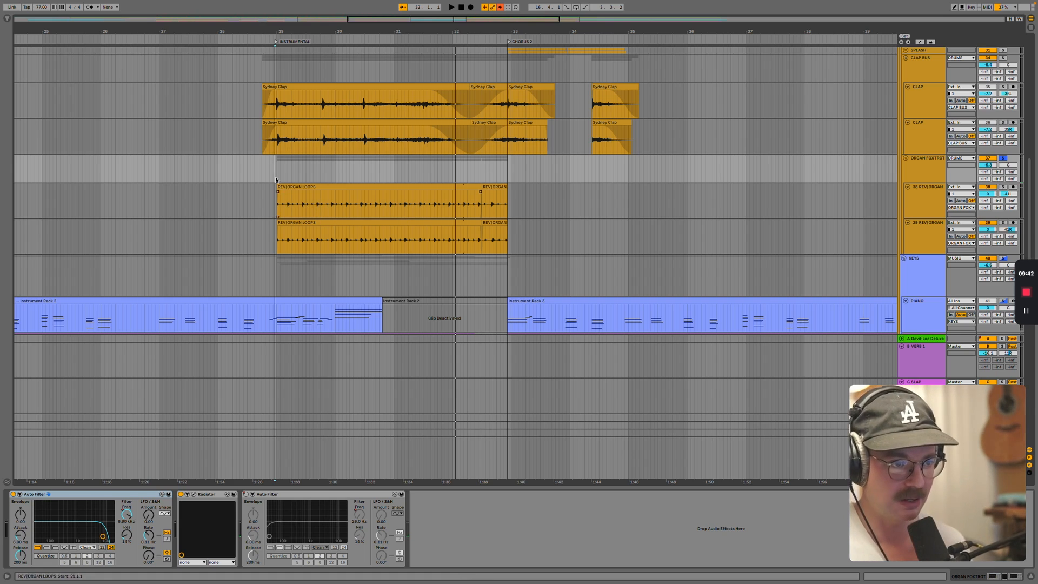
# Clear the ORGAN FOXTROT solo and play all the parts together from the instrumental section's start.
pyautogui.scroll(1, 274, 177)
pyautogui.scroll(3, 275, 179)
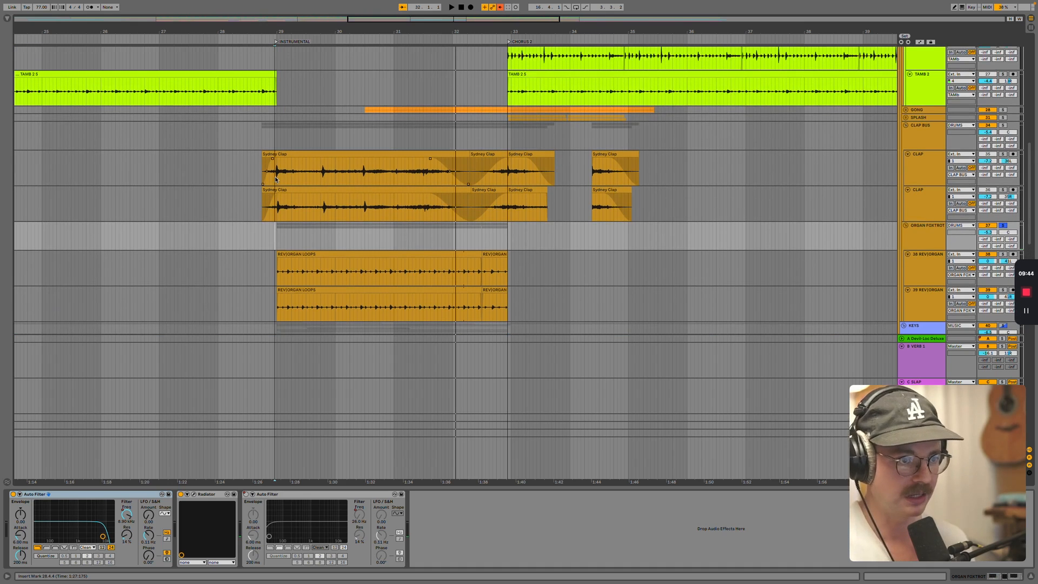
pyautogui.scroll(2, 275, 179)
pyautogui.scroll(-3, 275, 179)
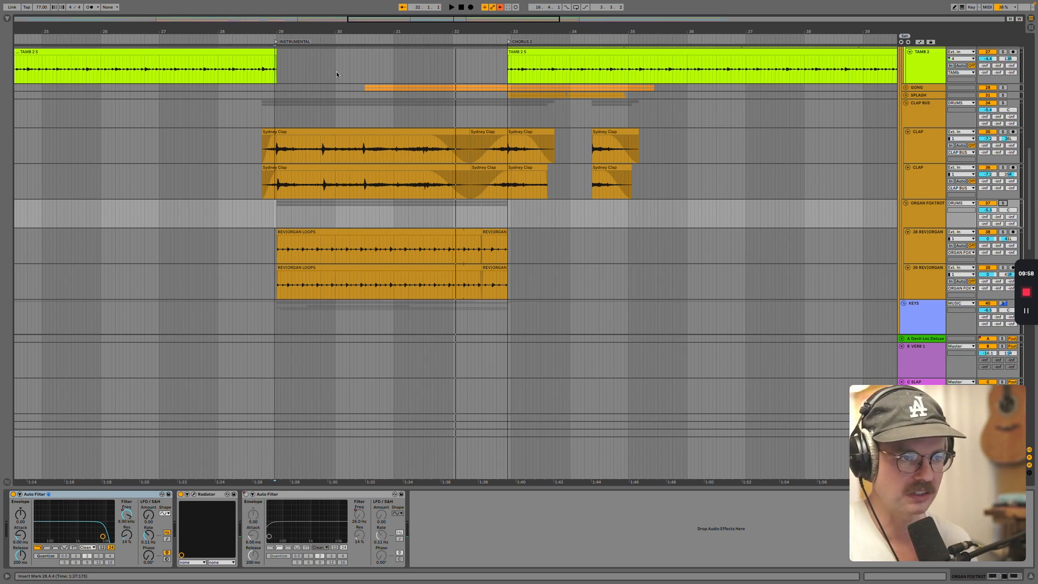
pyautogui.click(256, 34)
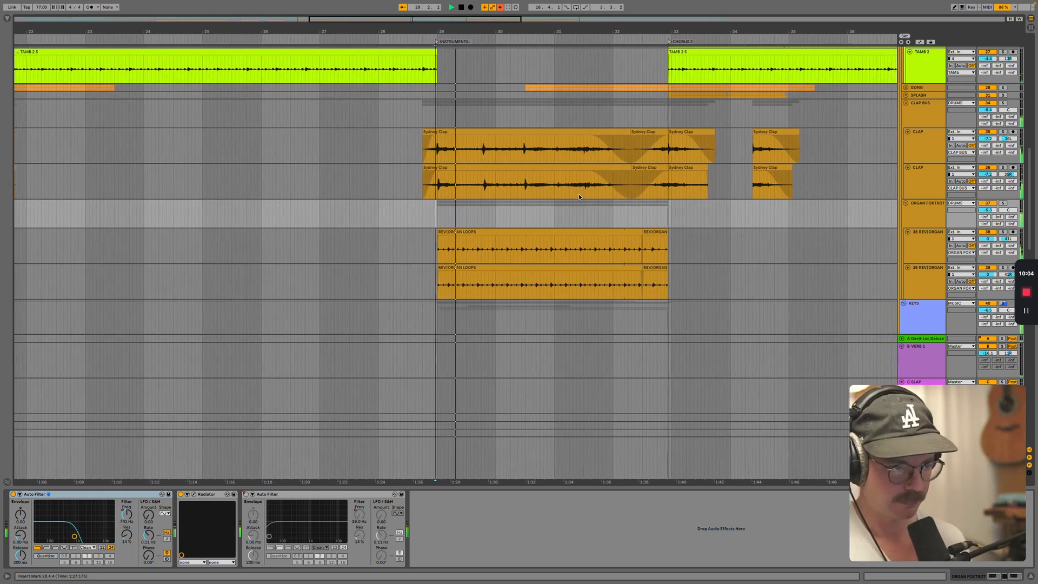
# Follow the Rhodes, pan flutes and tape loop tracks during playback into CHORUS 2 and stop there.
pyautogui.scroll(-10, 689, 203)
pyautogui.scroll(-2, 688, 204)
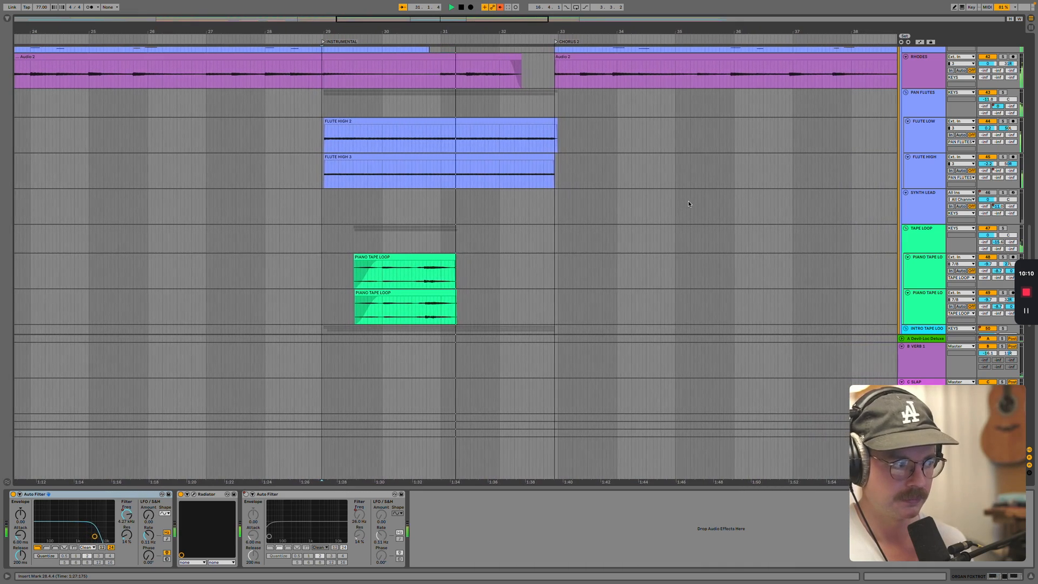
pyautogui.scroll(-1, 689, 204)
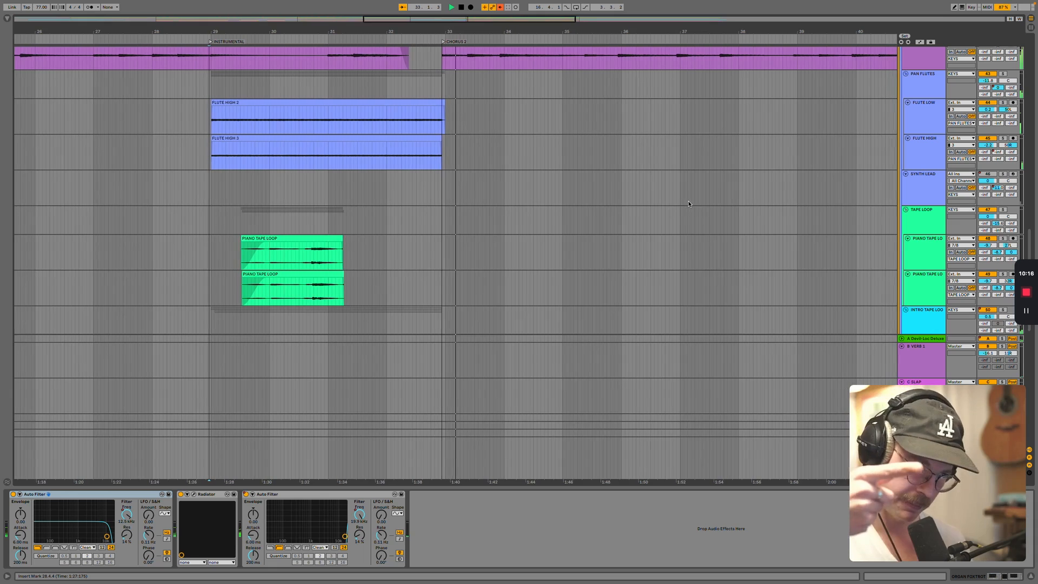
pyautogui.press('space')
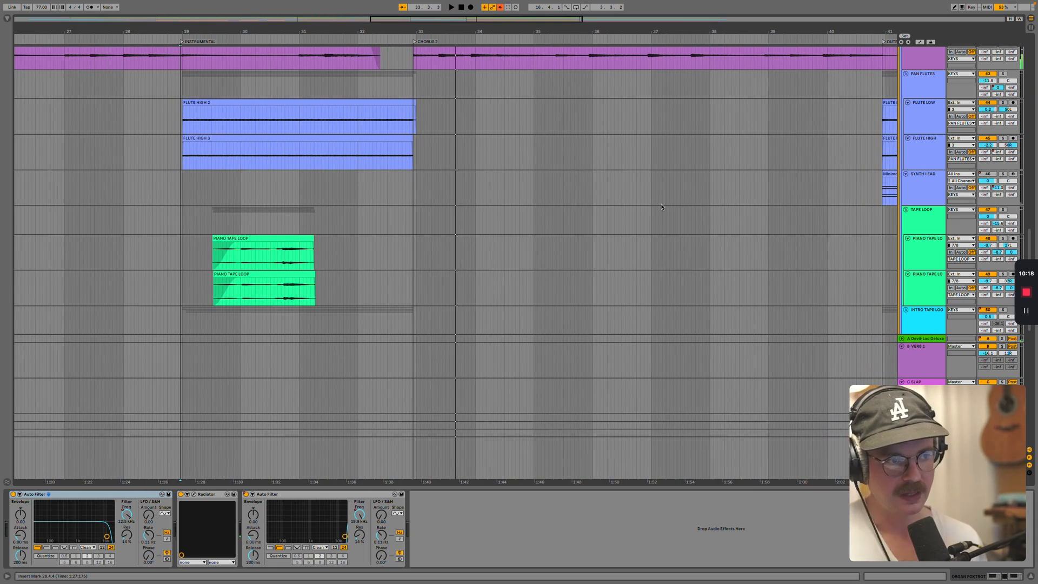